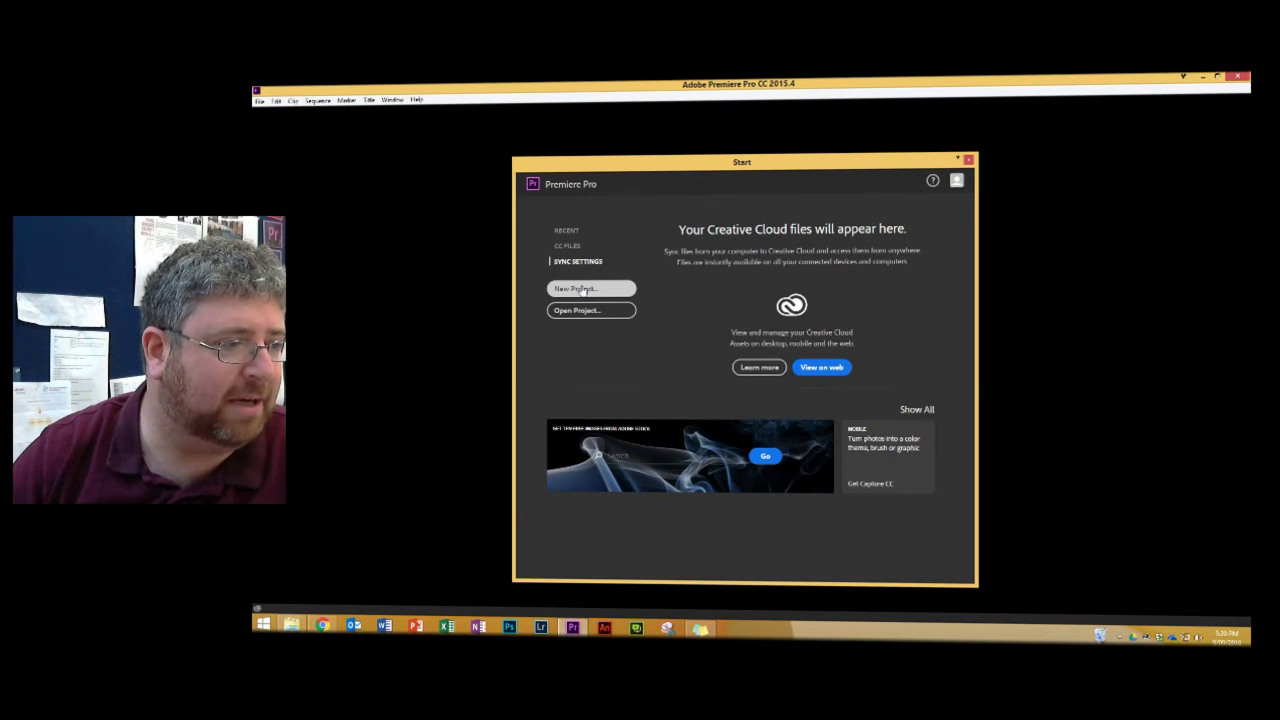
Step: Start a new project from the Premiere Pro Start screen
click(584, 290)
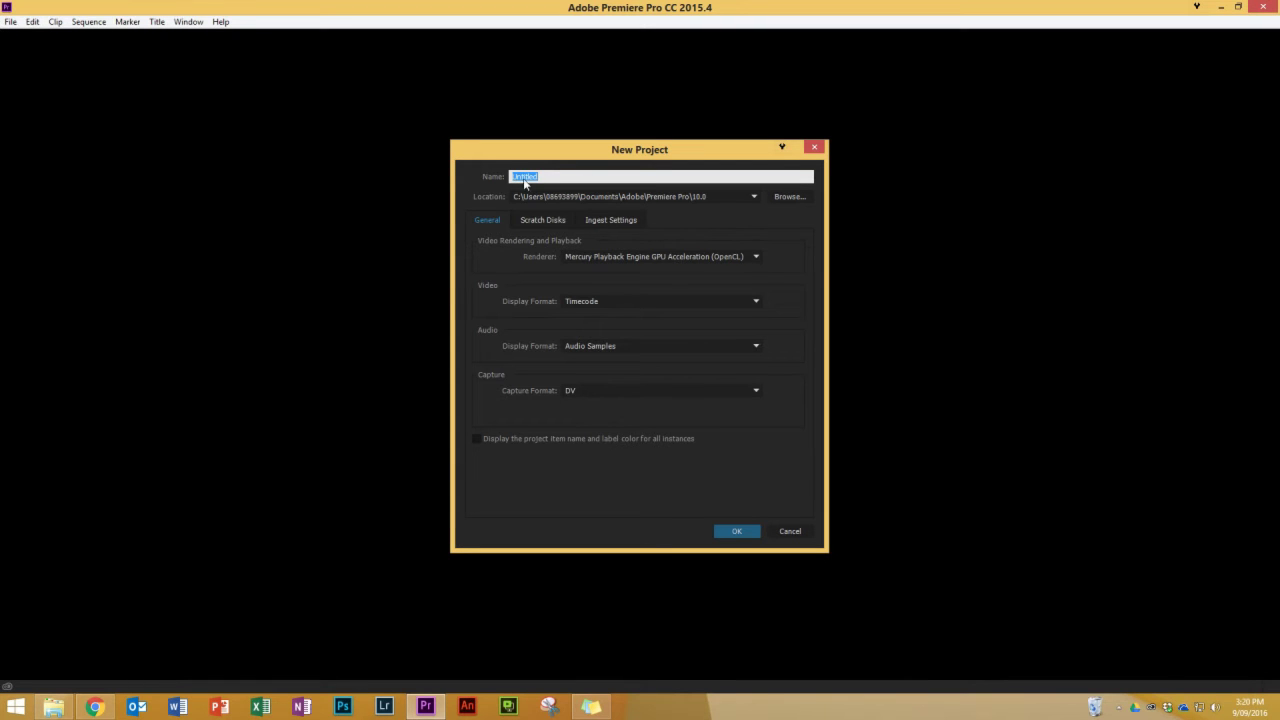
Step: Create the project named 'My Trailer' and bring up its empty project bin
text(My Trailer)
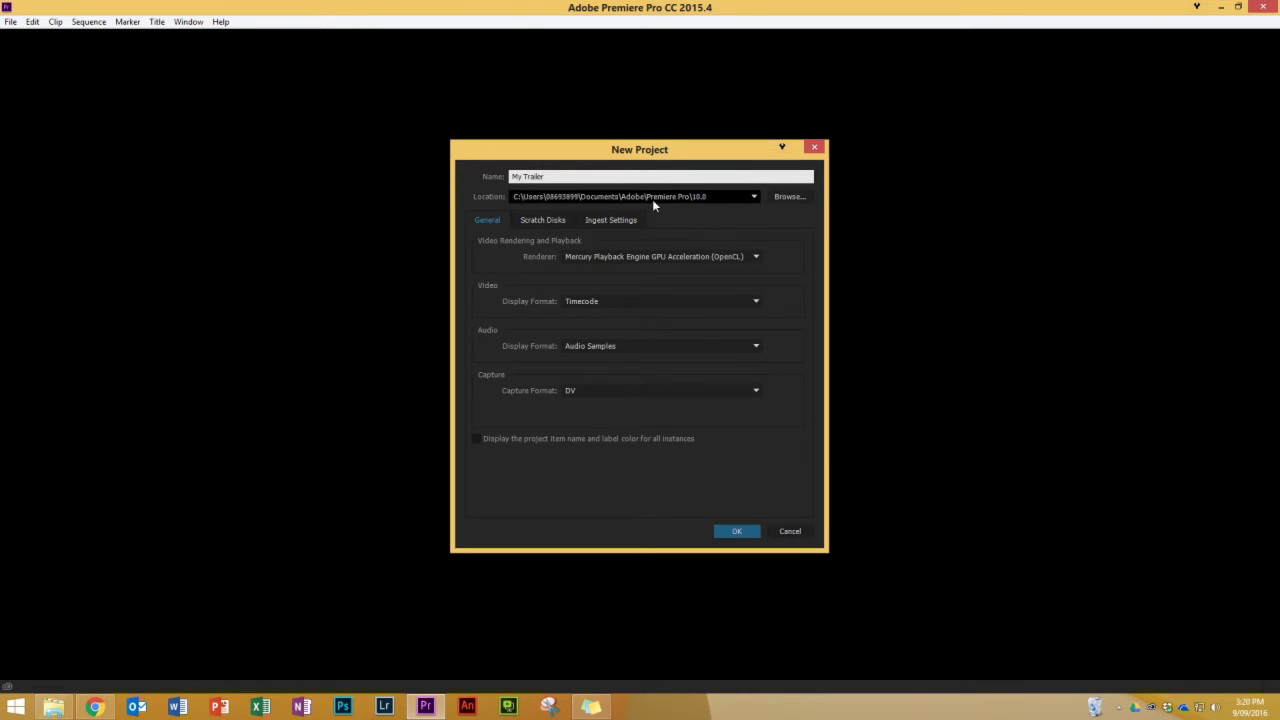
click(746, 532)
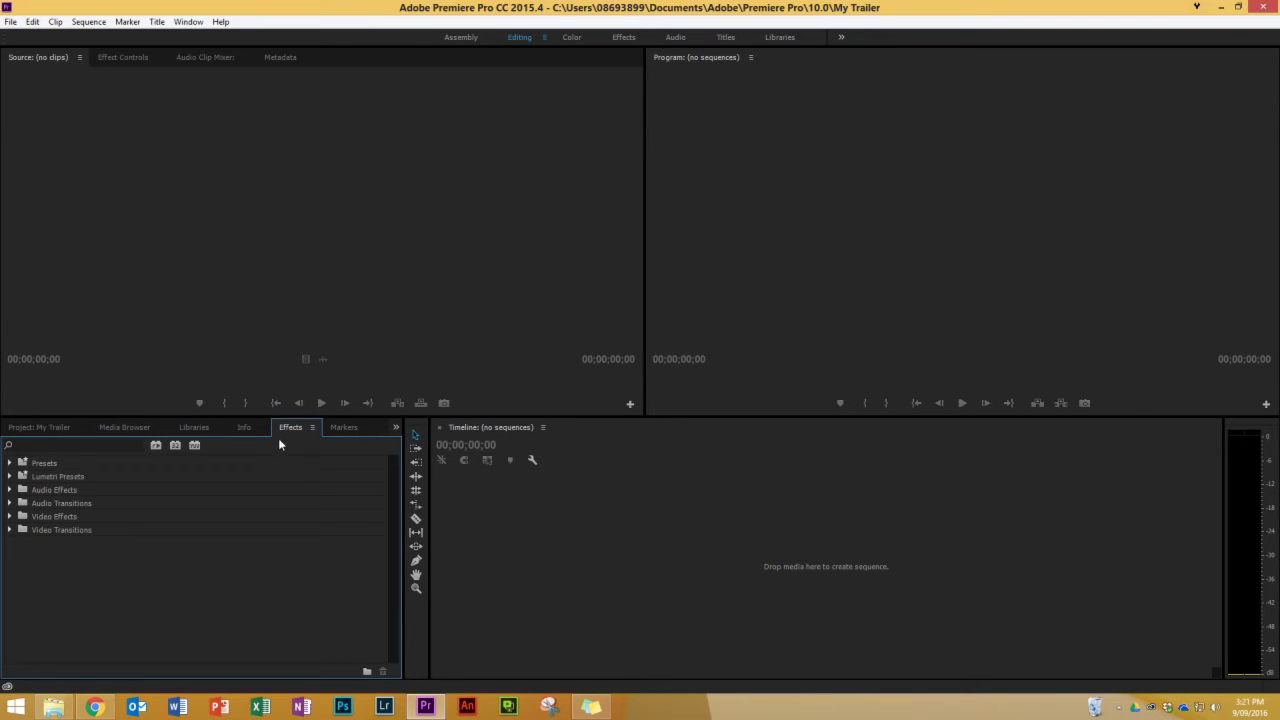
click(34, 427)
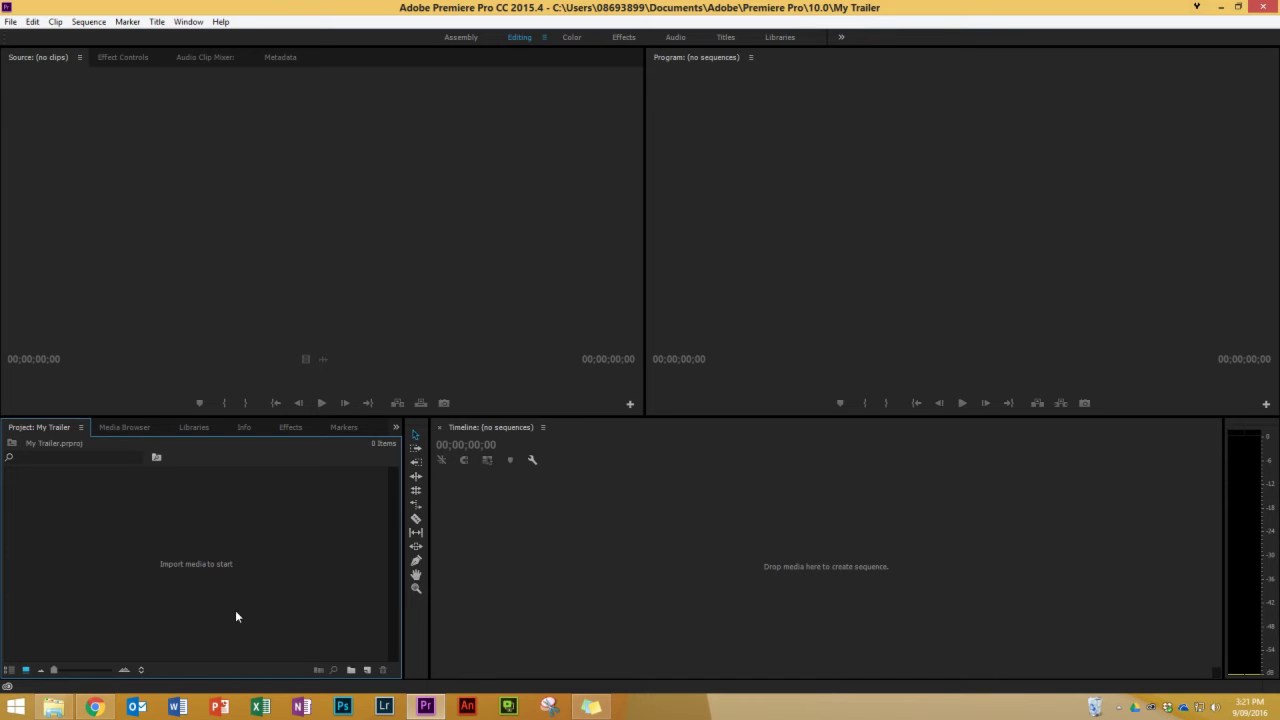
Step: Import the Logos video from the Videos folder into the My Trailer bin
double_click(186, 562)
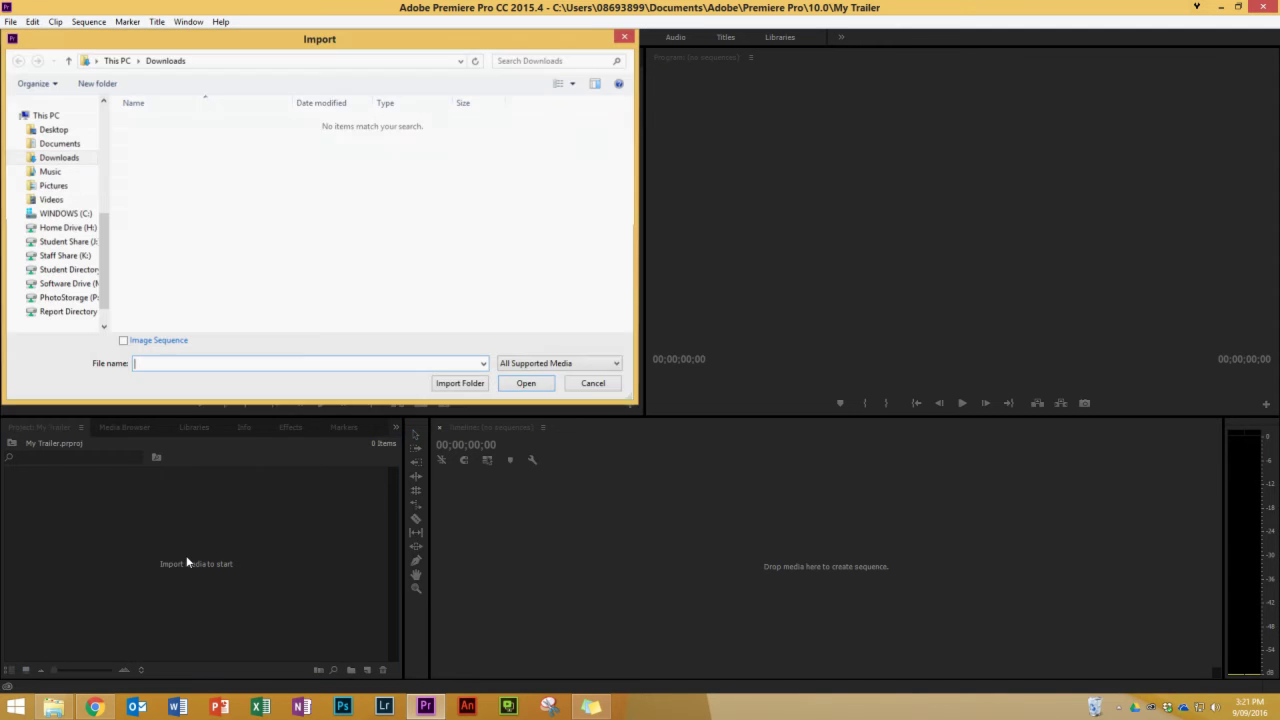
click(57, 202)
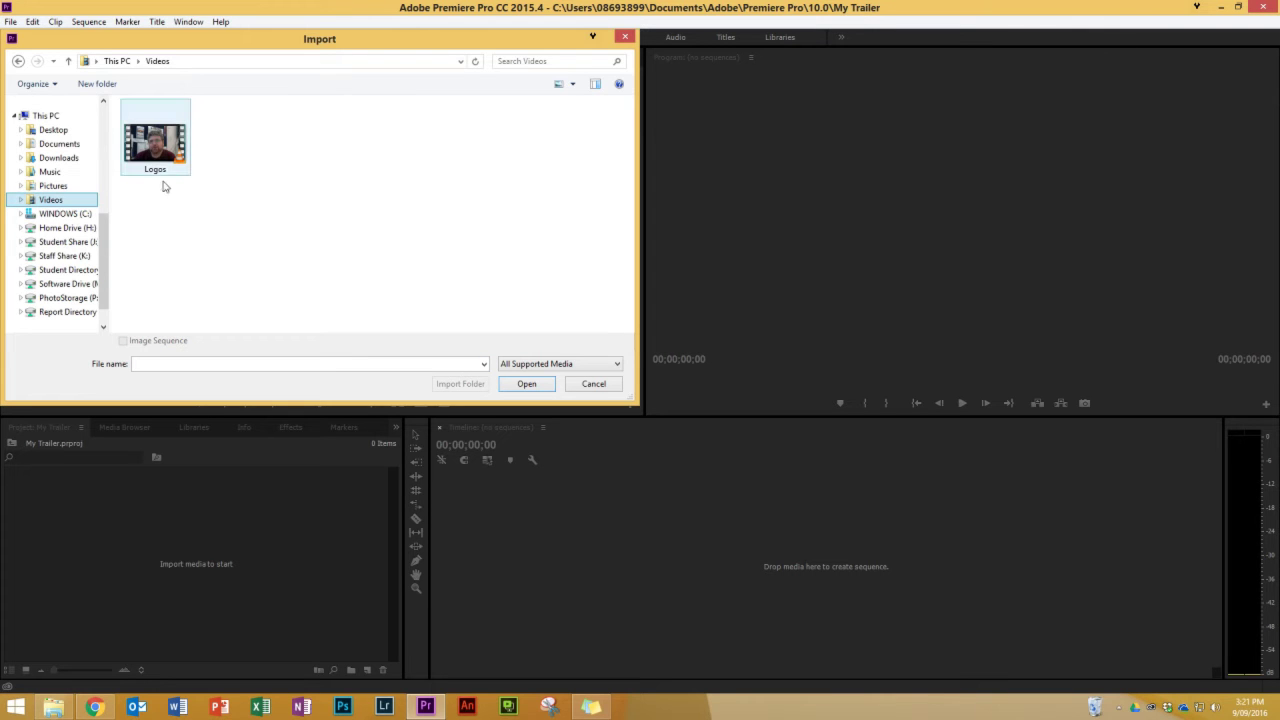
click(166, 149)
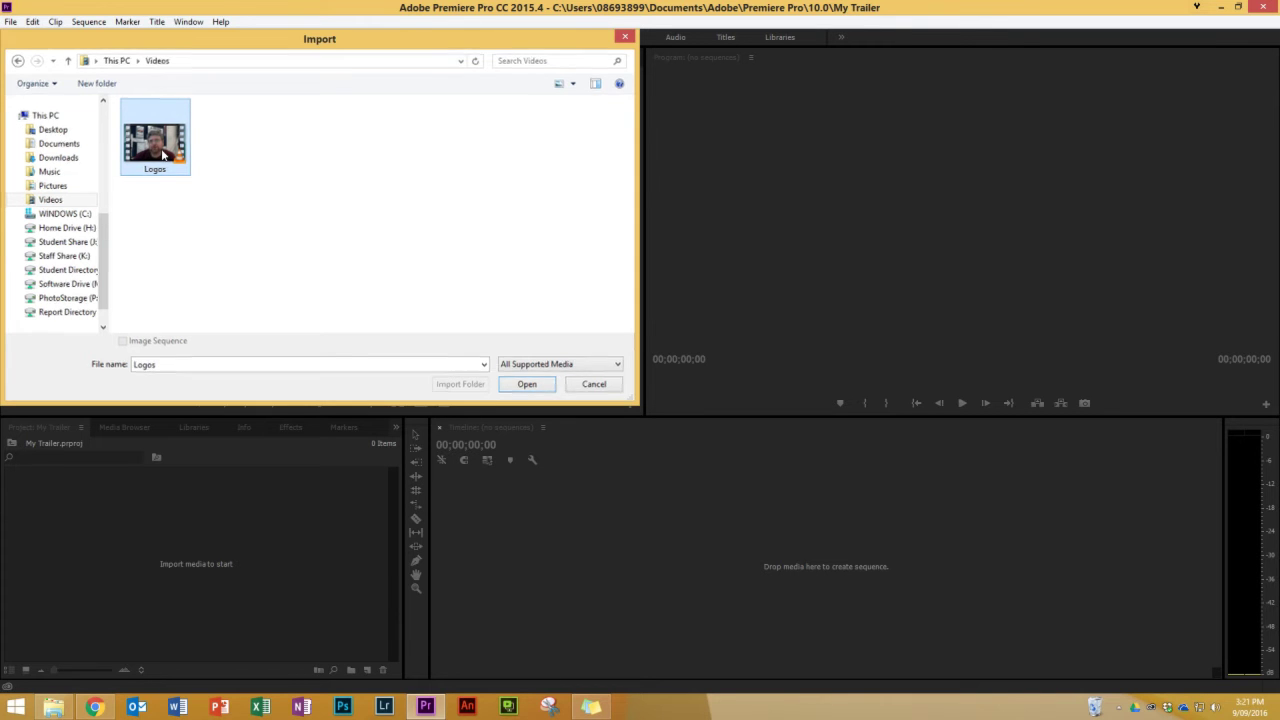
double_click(162, 154)
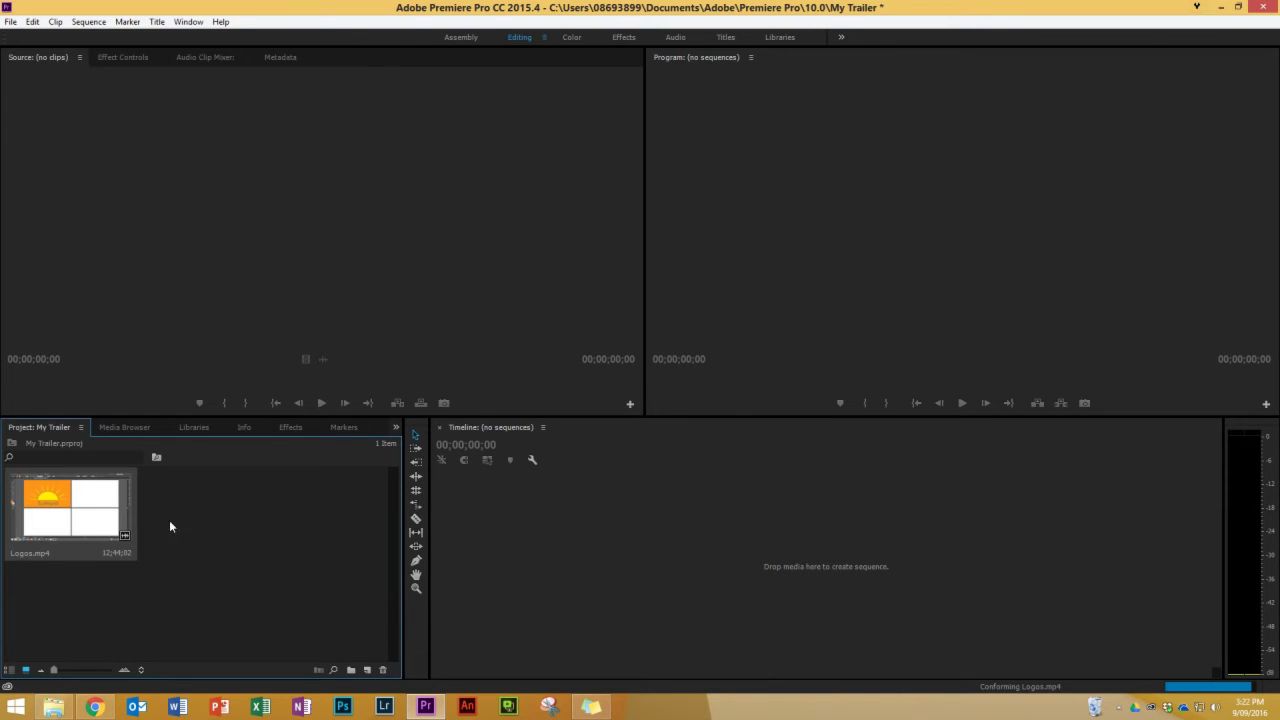
Step: Load Logos.mp4 in the Source monitor and cue it to 00;02;03;02, where the coloured logos appear
double_click(86, 523)
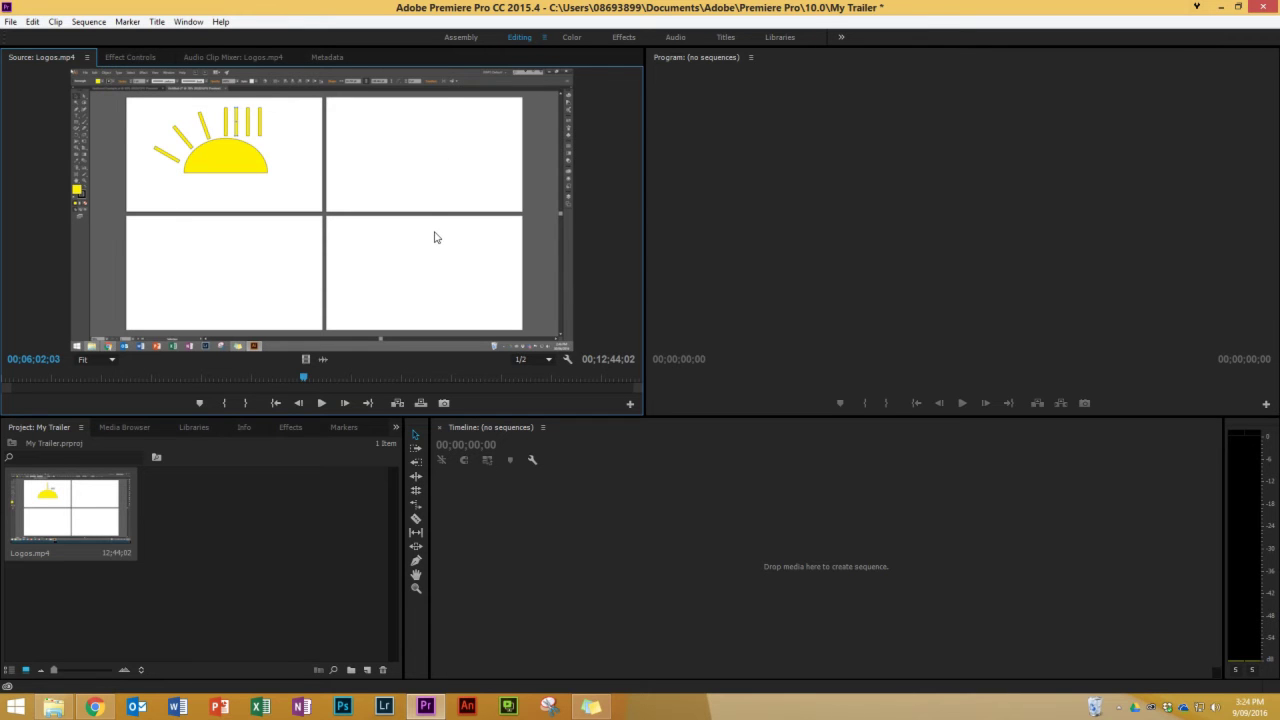
drag(305, 379, 112, 390)
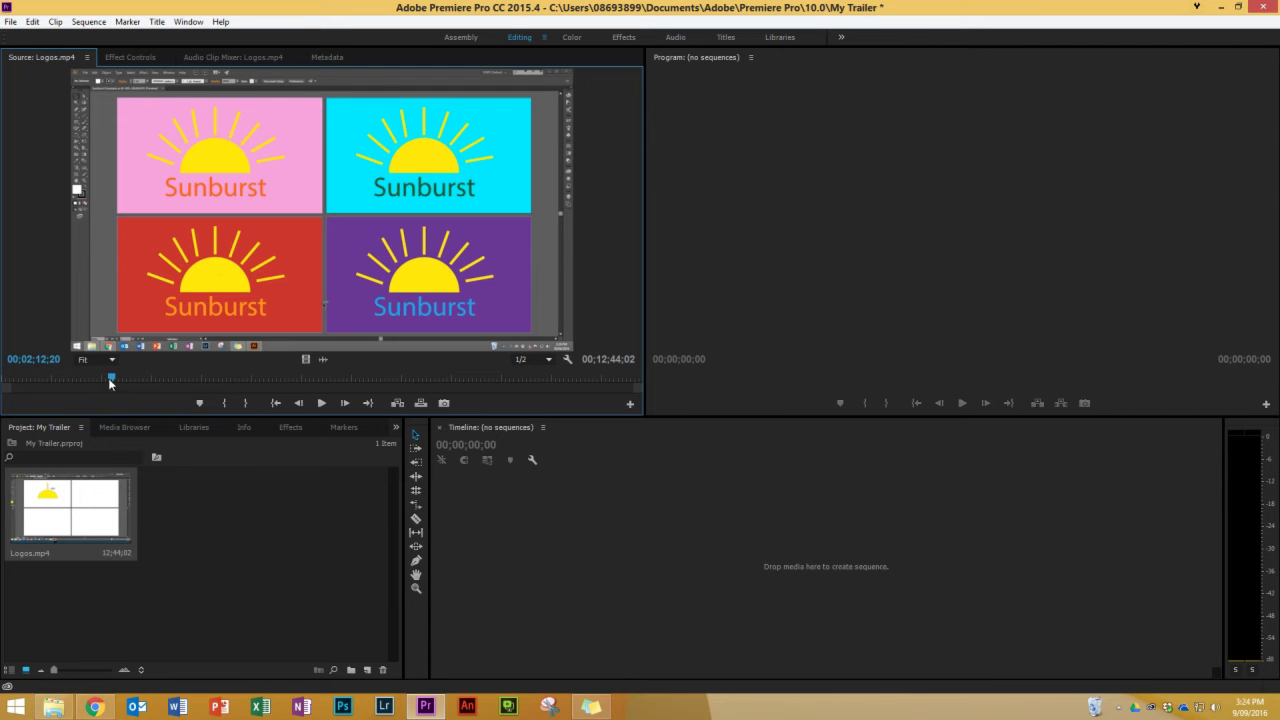
mouse_move(109, 380)
mouse_down()
mouse_move(81, 370)
mouse_move(103, 378)
mouse_up()
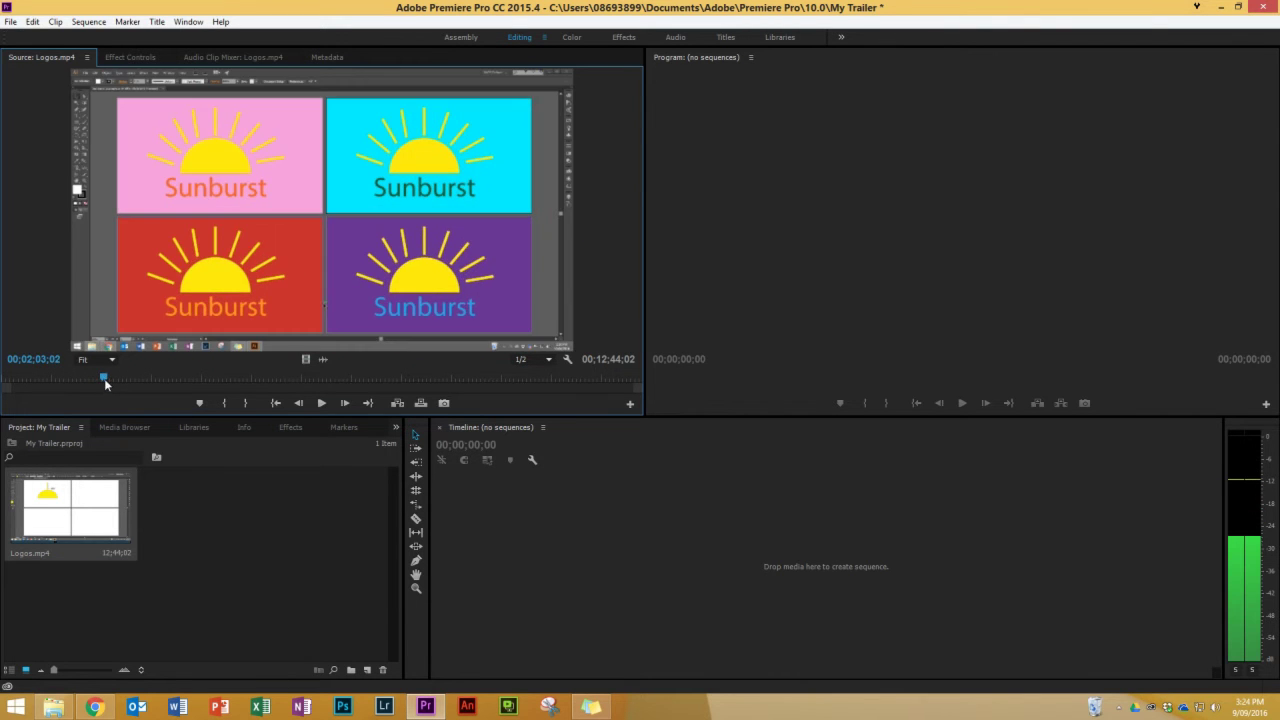
Step: Mark a 4;01 In/Out range on Logos.mp4 starting at 00;02;03;02 and insert it
click(226, 404)
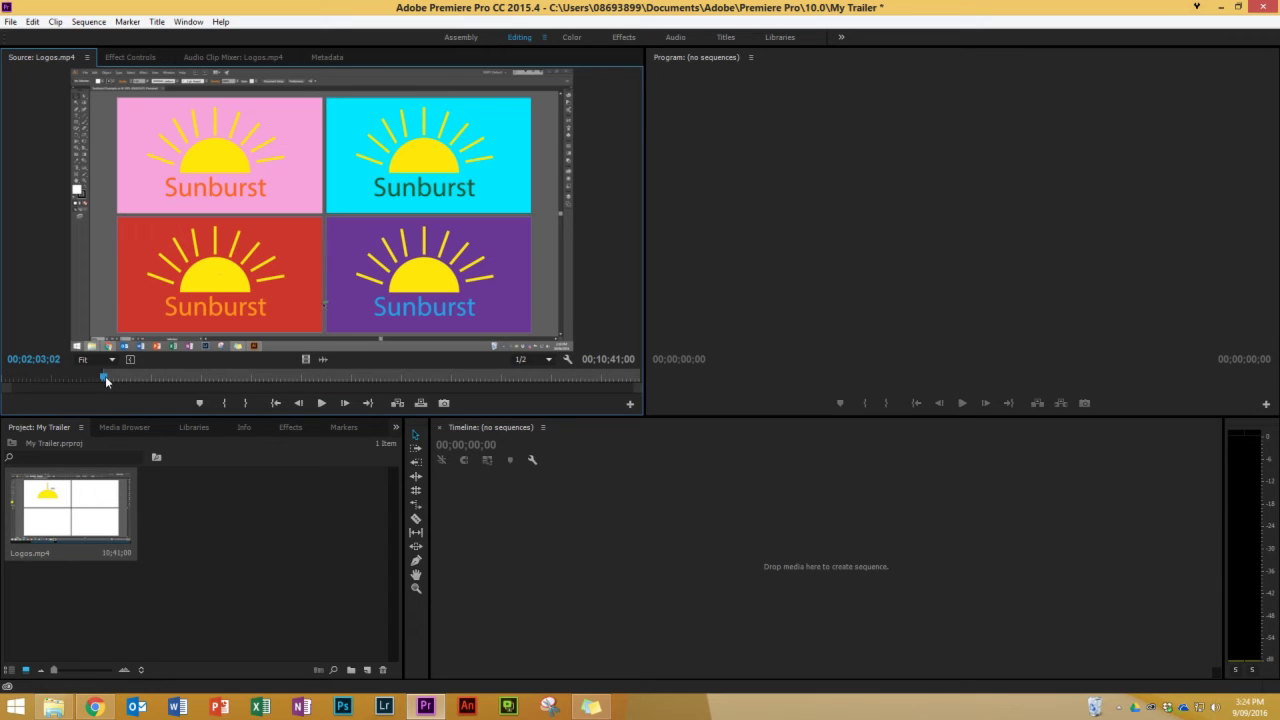
drag(106, 379, 110, 381)
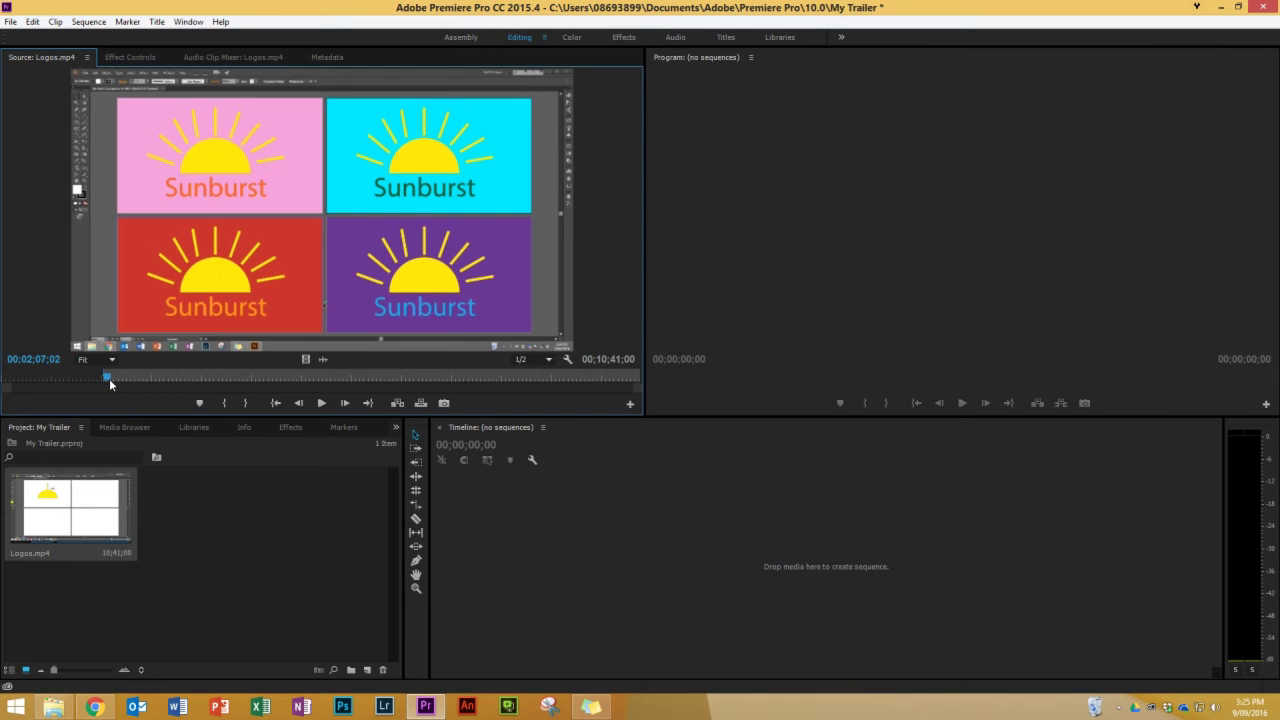
click(246, 404)
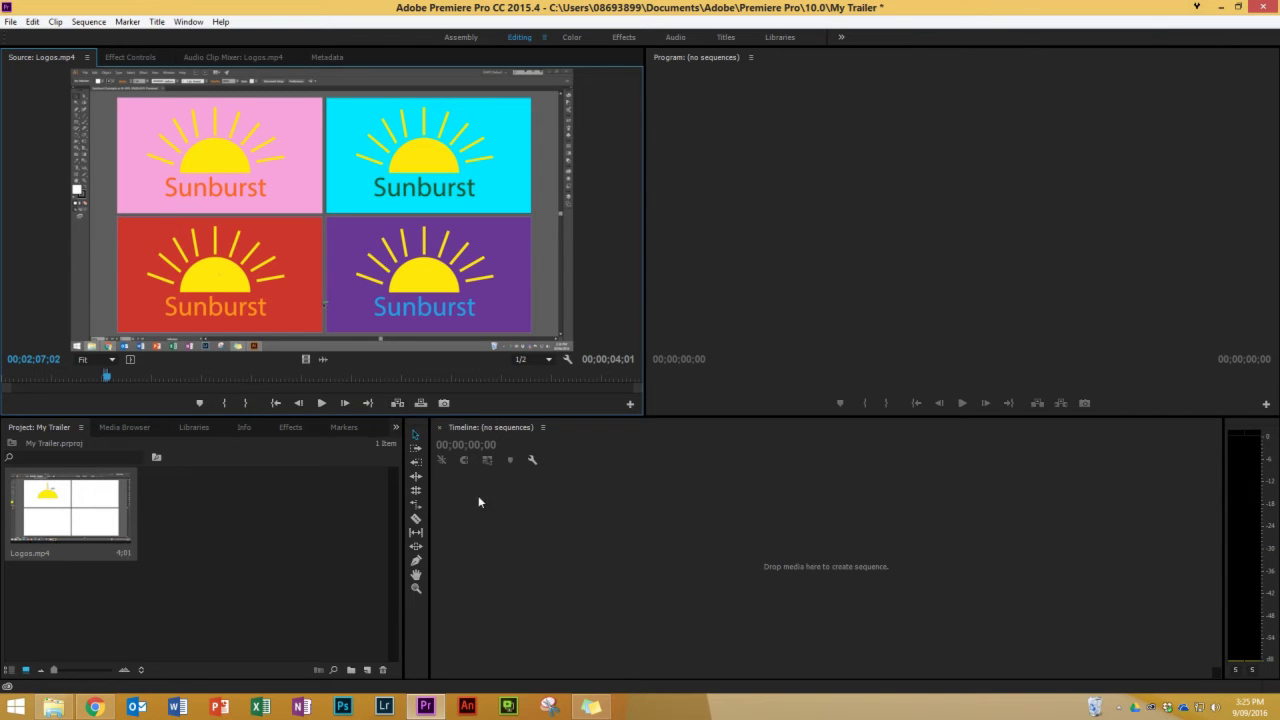
click(395, 405)
click(38, 514)
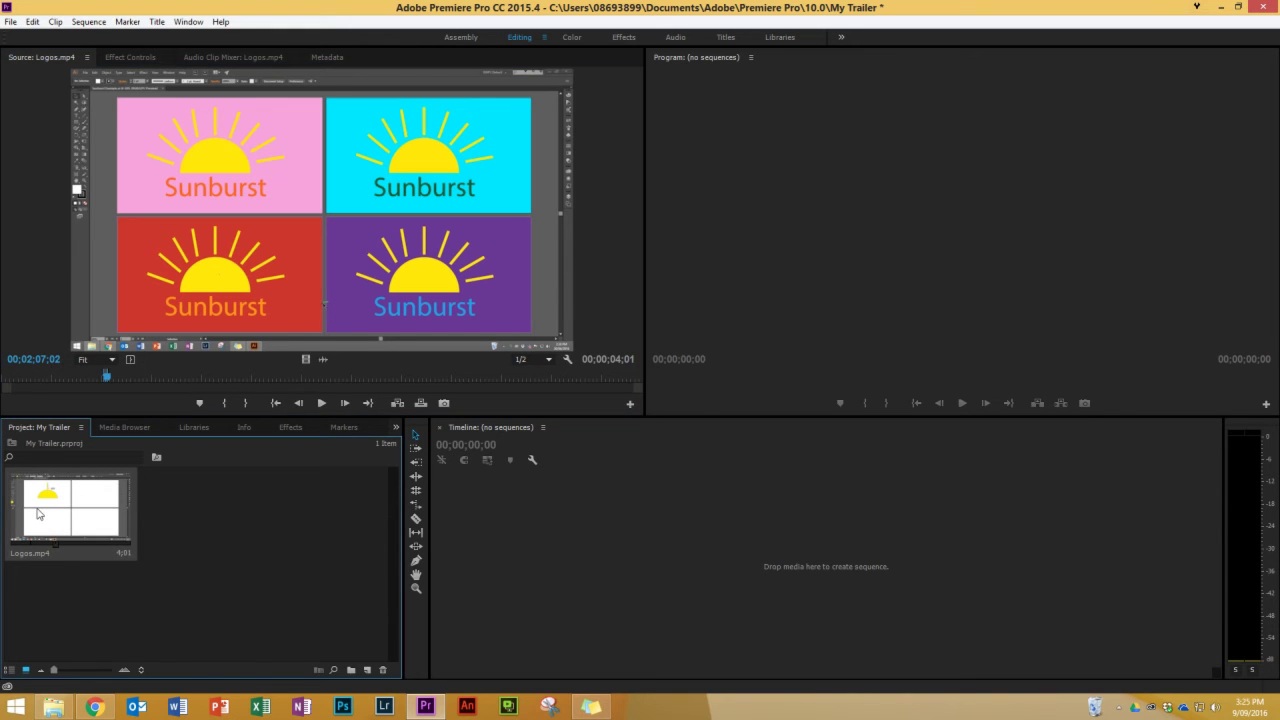
Step: Build a Logos sequence from the trimmed Logos.mp4 clip and preview it on the timeline
drag(38, 514, 588, 513)
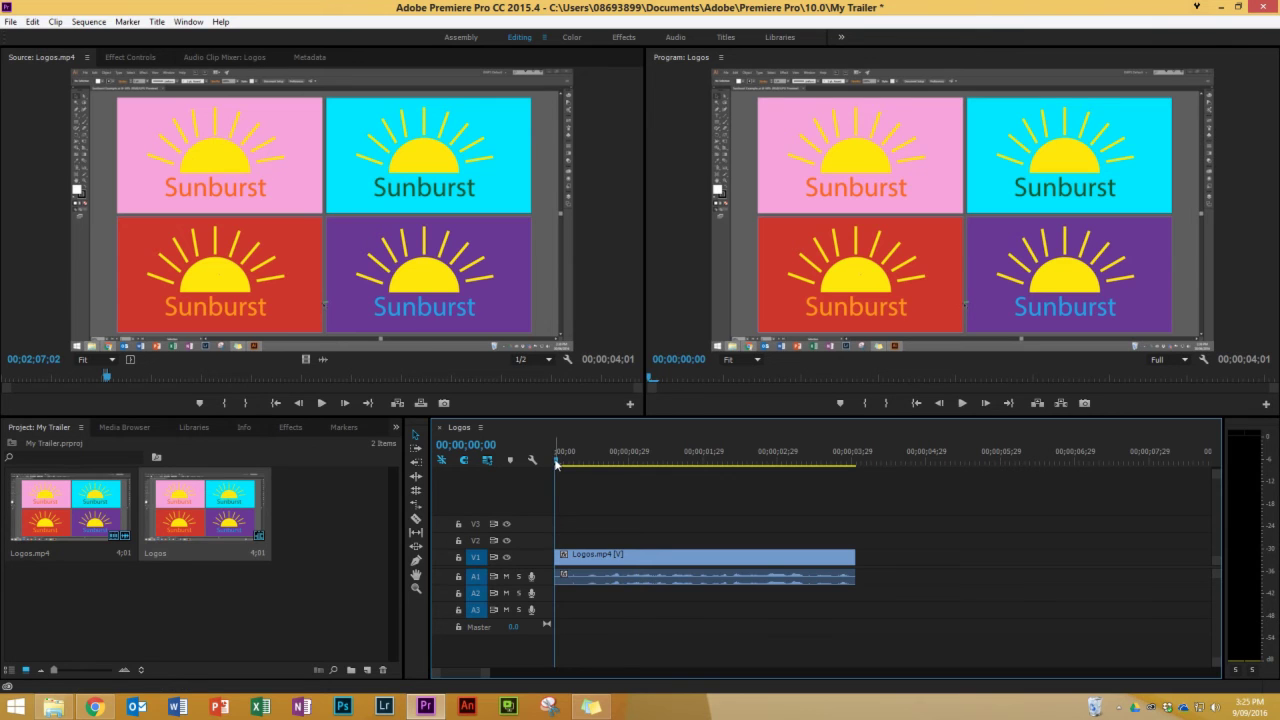
mouse_move(557, 465)
mouse_down()
mouse_move(856, 490)
mouse_move(553, 458)
mouse_up()
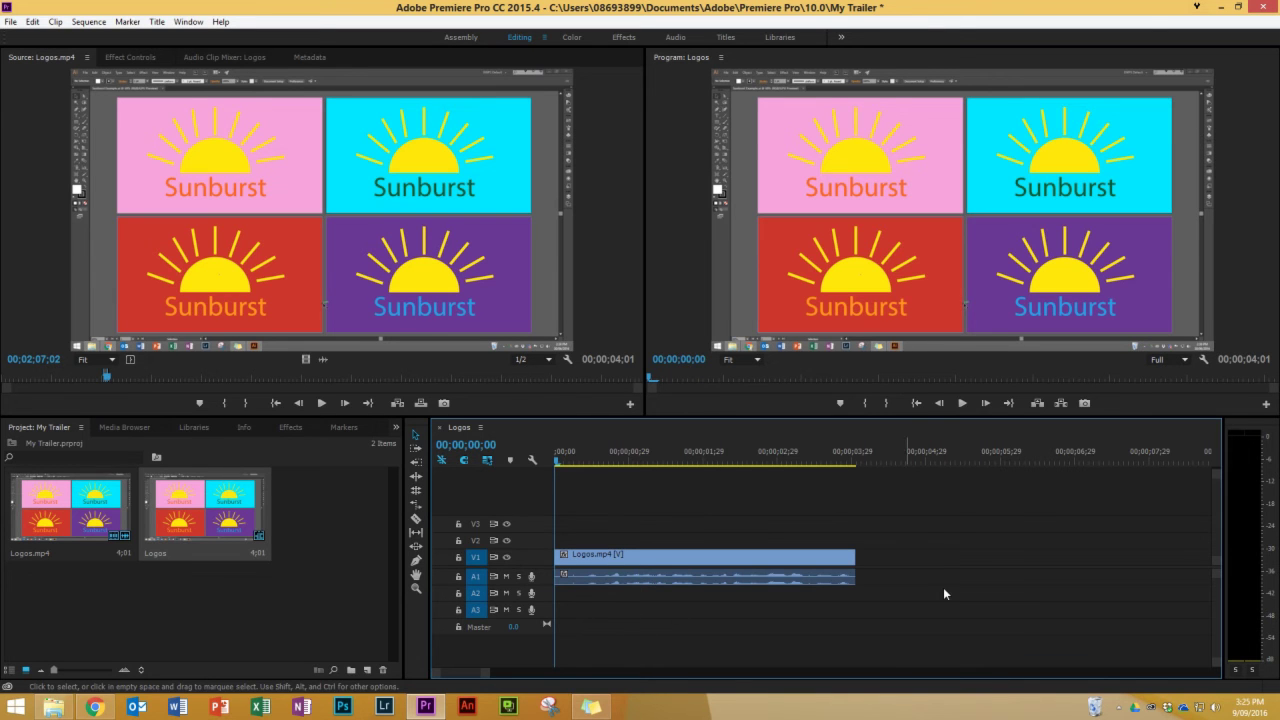
click(825, 584)
Step: Delete only the clip's A1 audio and untarget A1, leaving the 4;01 video on V1
key(Delete)
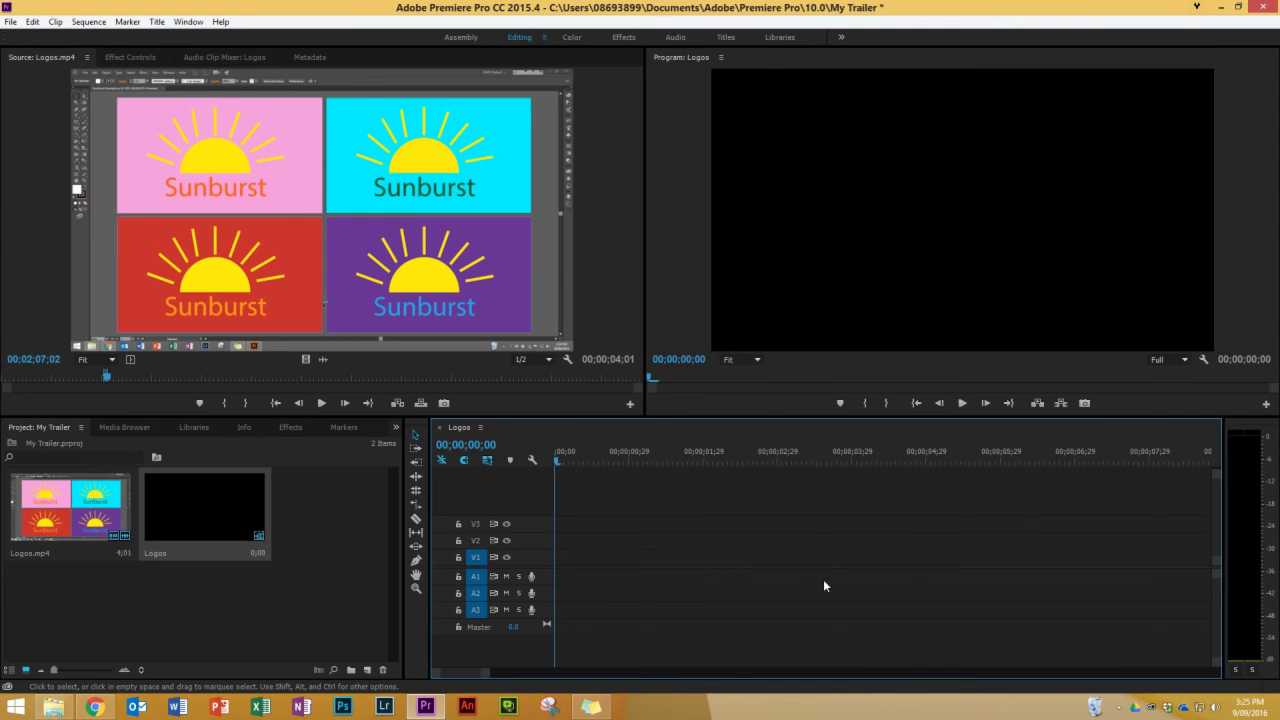
click(32, 21)
click(45, 39)
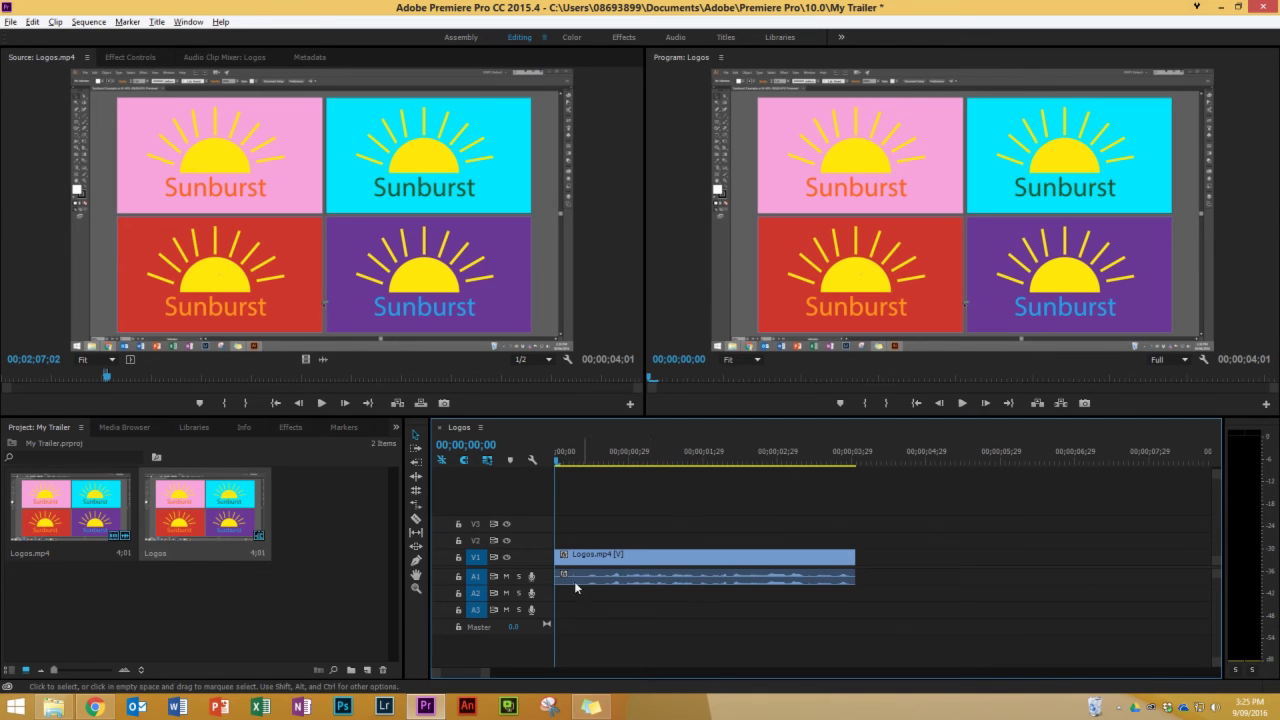
click(649, 577)
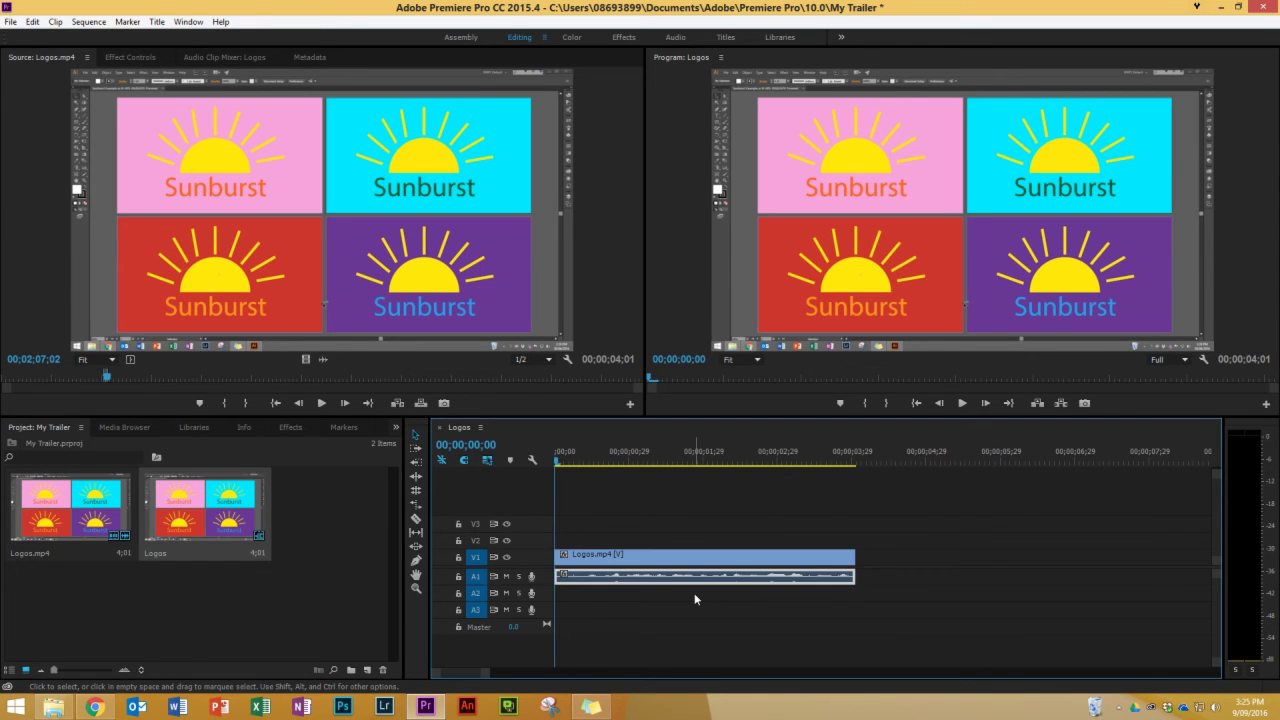
key(Delete)
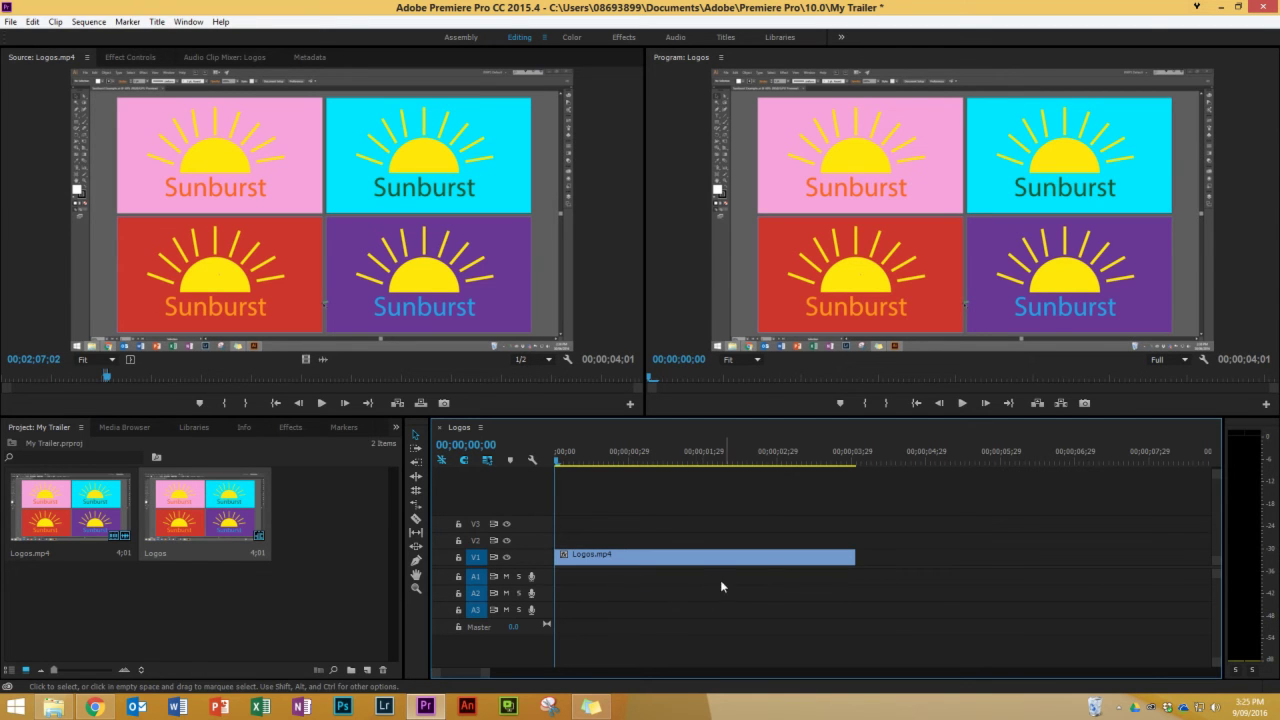
click(474, 582)
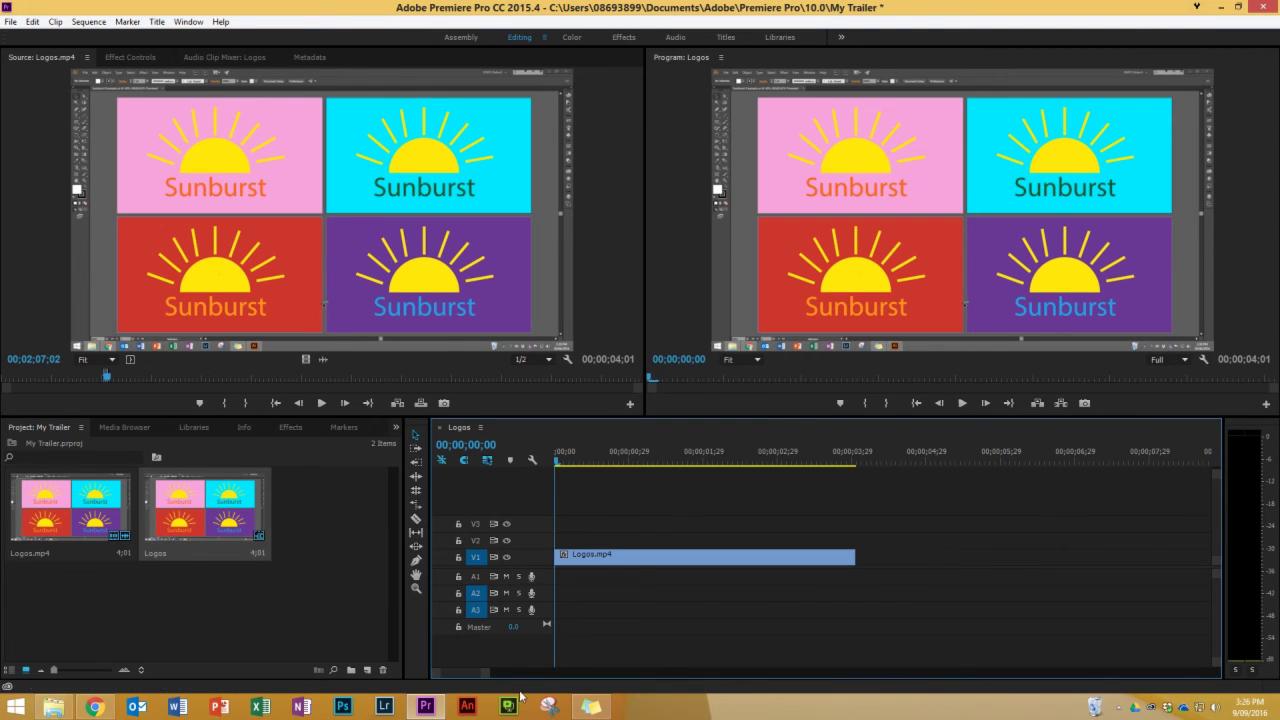
drag(488, 677, 536, 677)
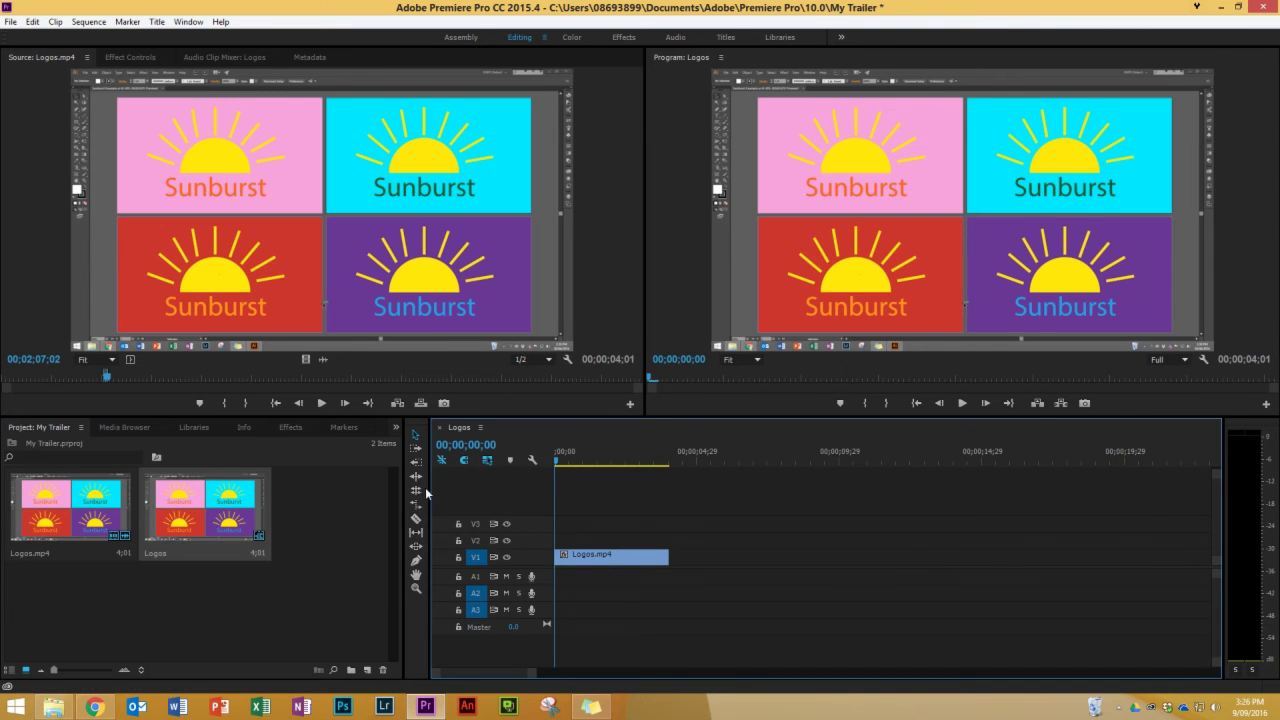
Step: Scrub the Logos.mp4 source forward to the plain yellow sun on white panels
drag(107, 379, 251, 400)
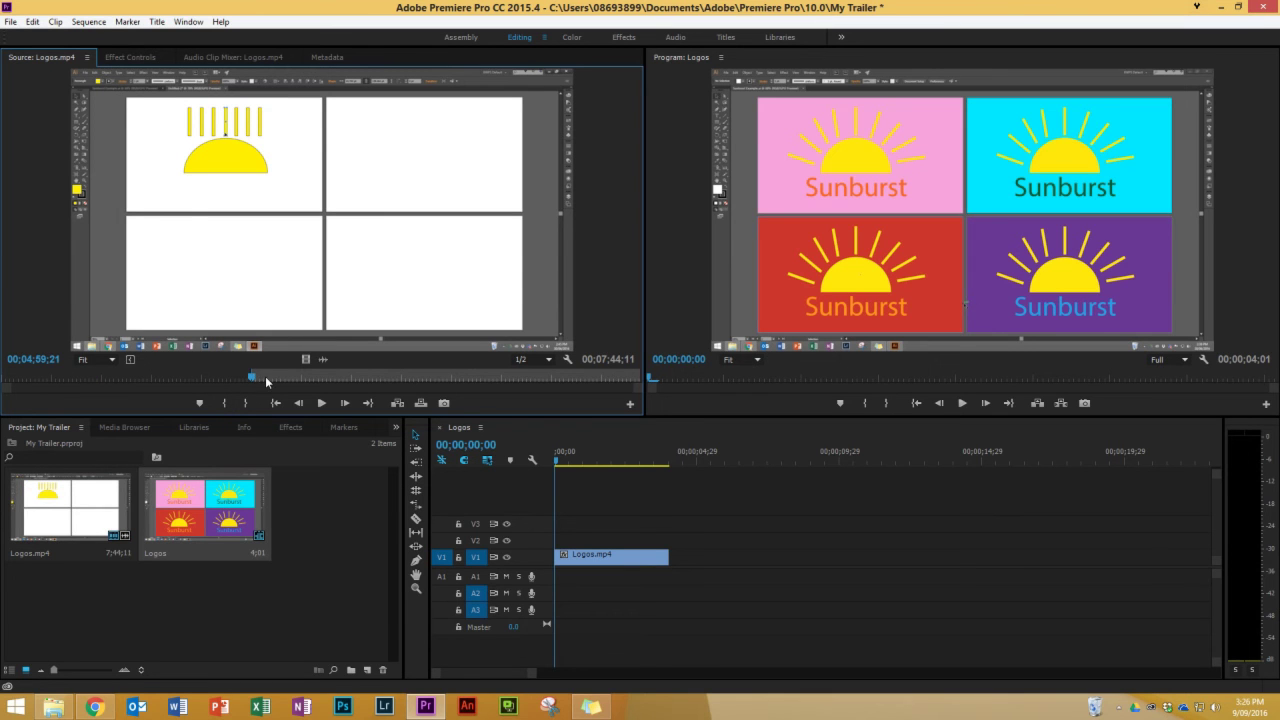
Step: Advance the source timecode by +400 and set an Out point for a 4;01 yellow-sun stretch
click(41, 362)
text(+400)
key(Return)
click(244, 404)
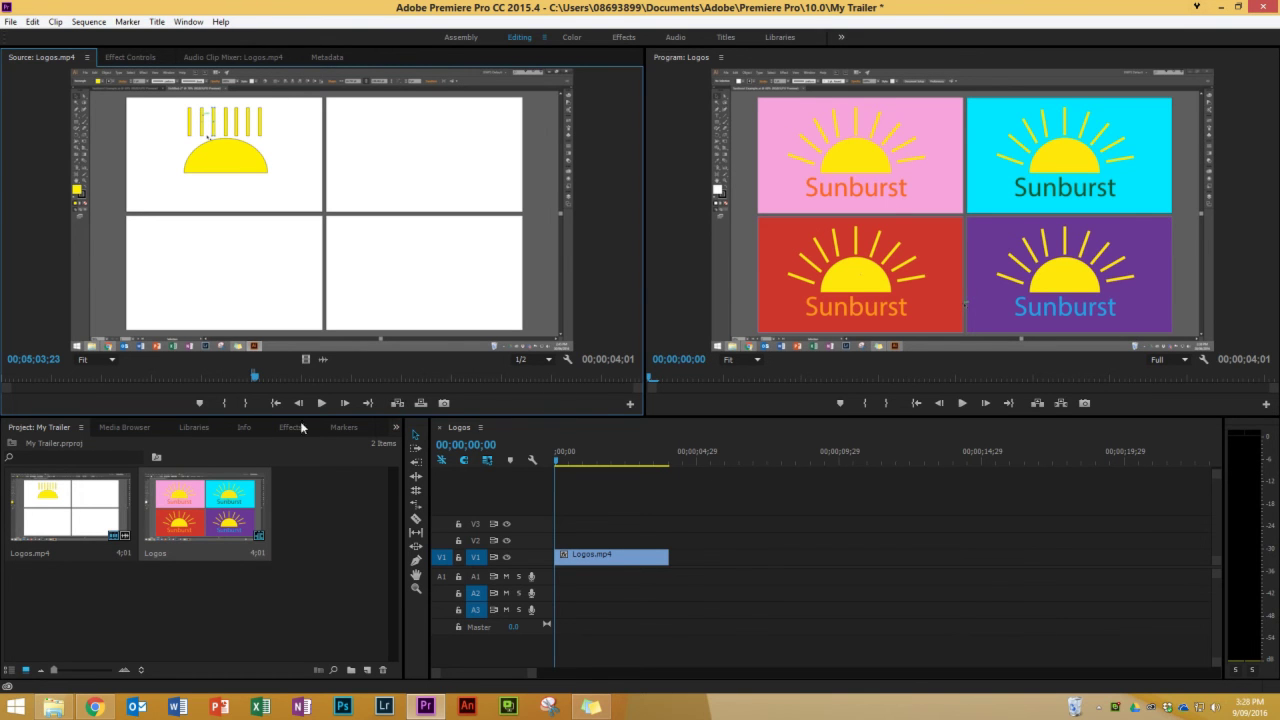
drag(559, 464, 671, 477)
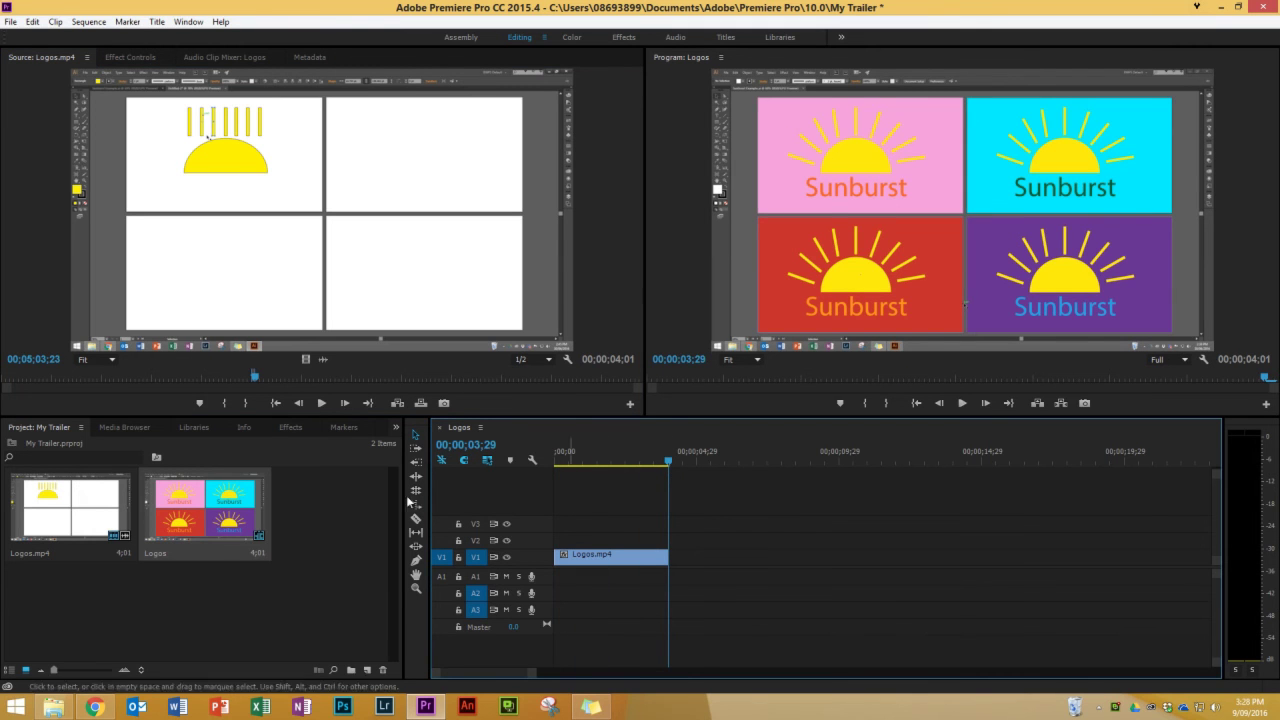
Step: Insert the yellow-sun clip after the first clip on V1, making the sequence 8;01 long
click(398, 402)
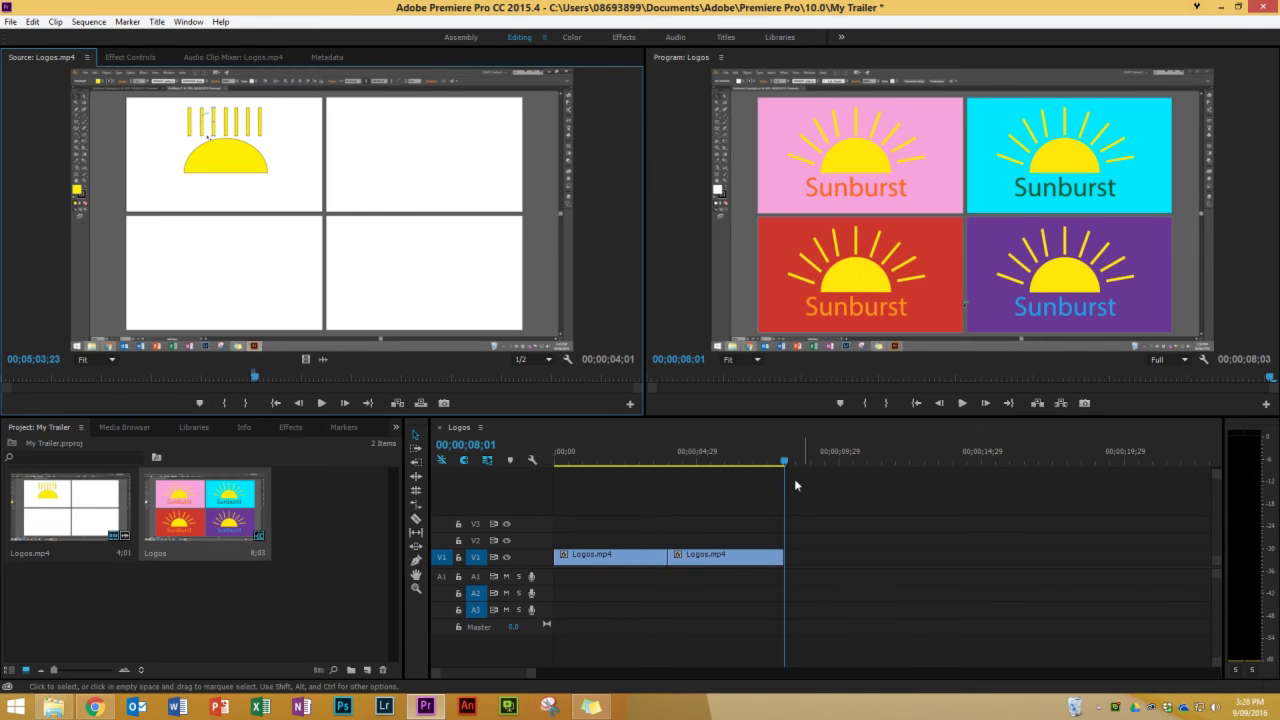
mouse_move(785, 461)
mouse_down()
mouse_move(524, 465)
mouse_move(609, 499)
mouse_move(784, 529)
mouse_up()
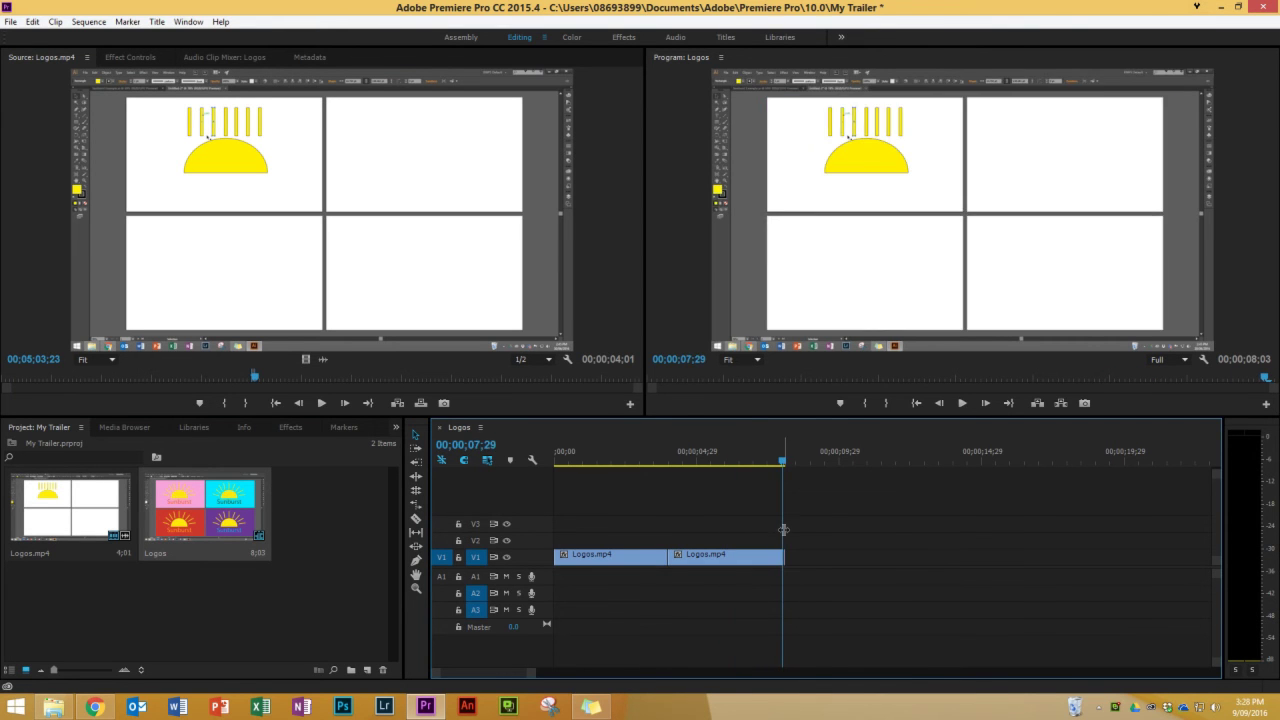
drag(533, 673, 494, 668)
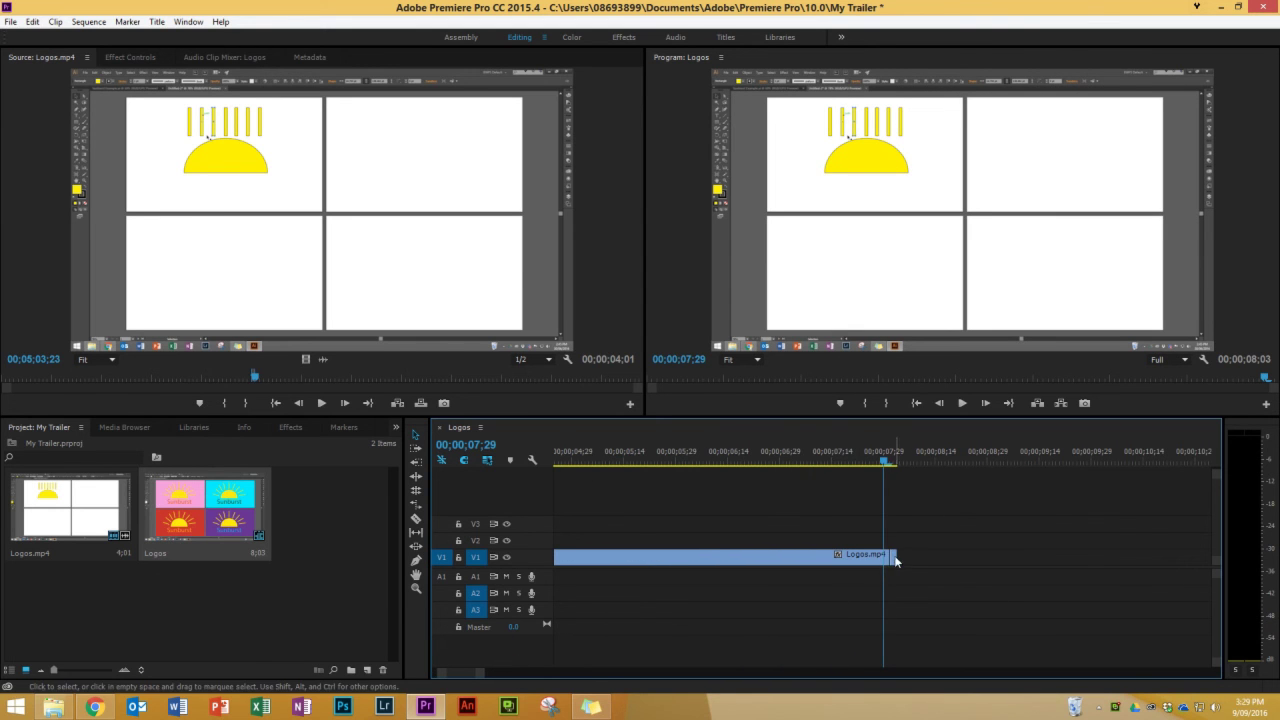
drag(895, 558, 896, 560)
Step: Move the playhead to the sequence end and scrub the source to the next logo section
click(892, 465)
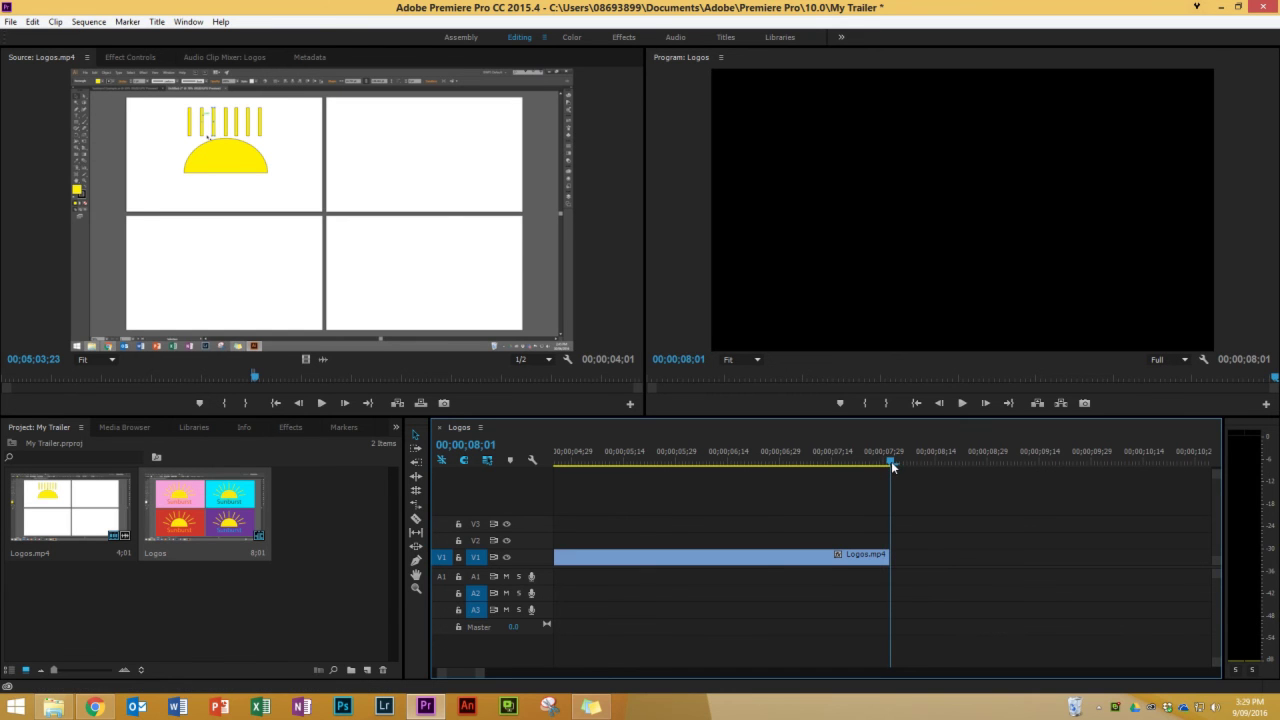
drag(486, 676, 558, 678)
drag(257, 377, 466, 398)
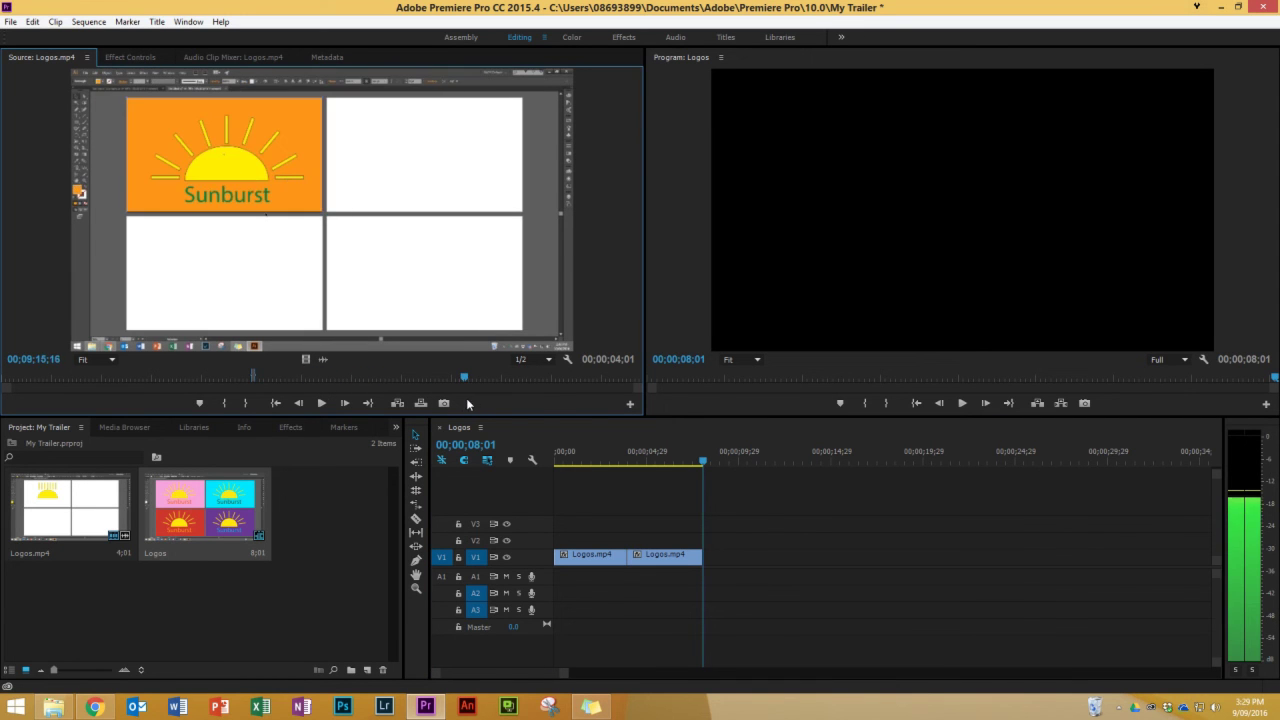
Step: Mark a four-second orange Sunburst logo clip (+4) and insert it as the third V1 clip
click(224, 403)
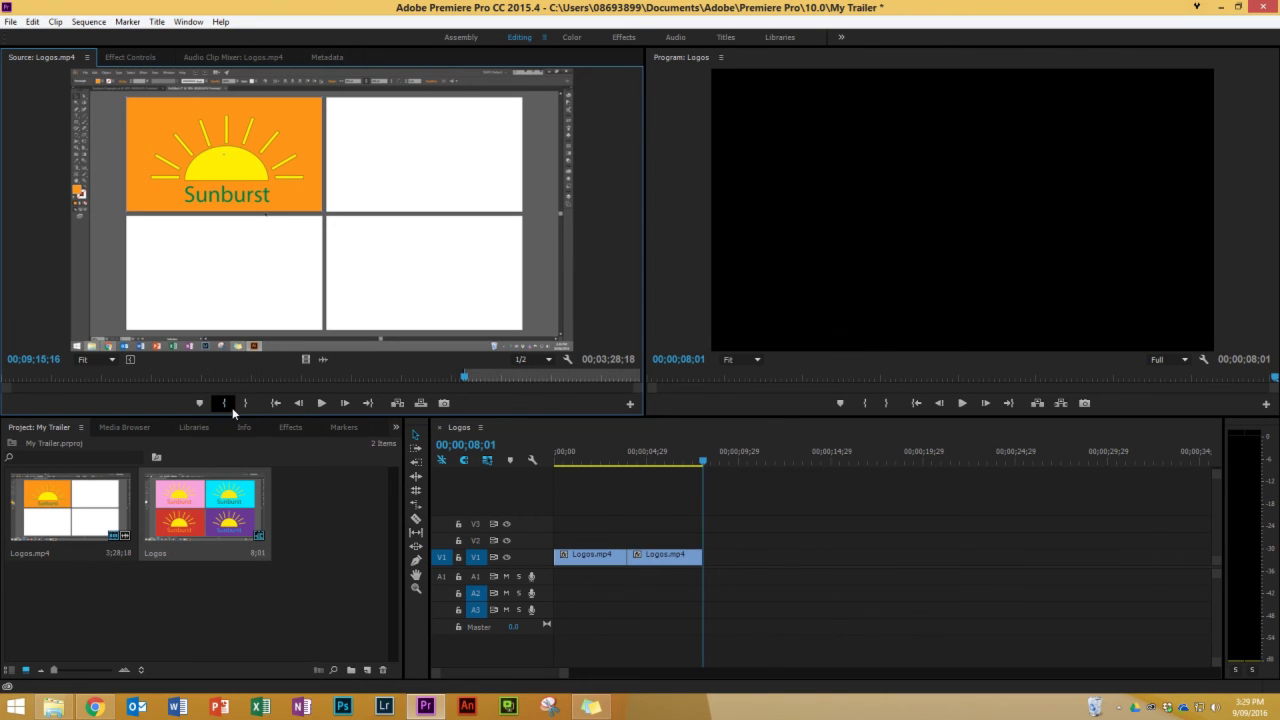
click(35, 359)
text(+400)
key(Return)
click(244, 403)
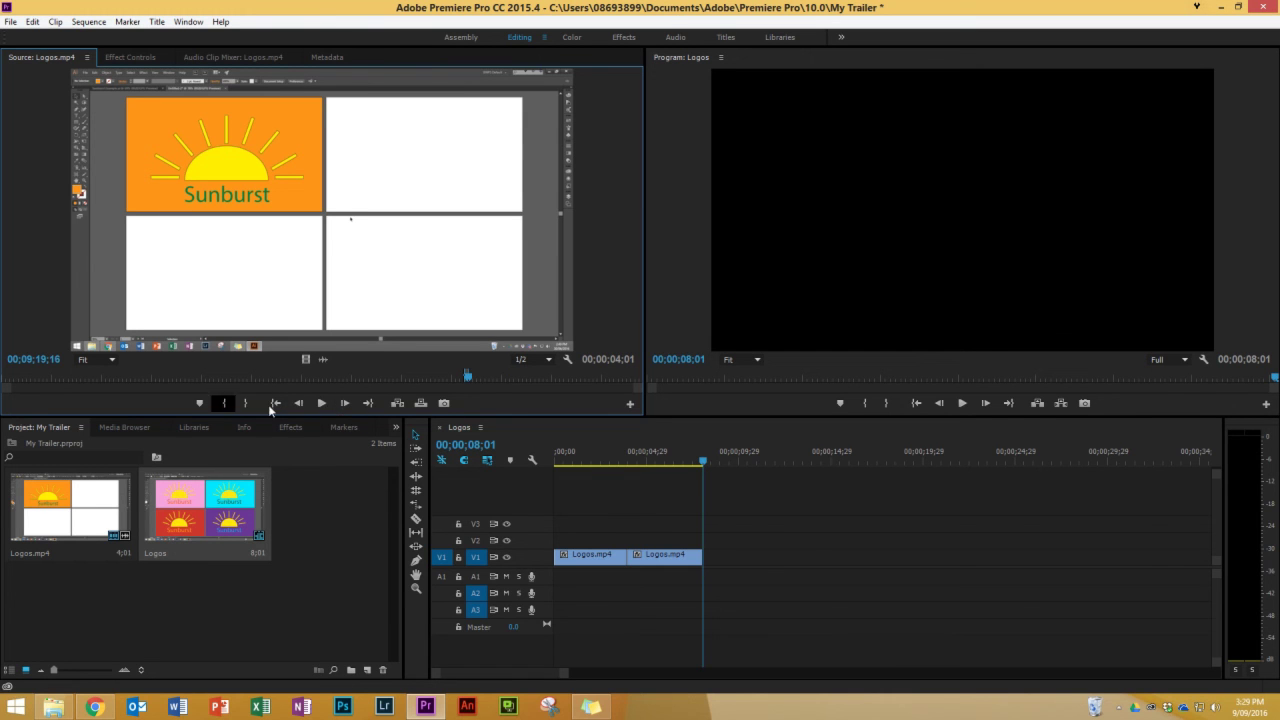
click(397, 403)
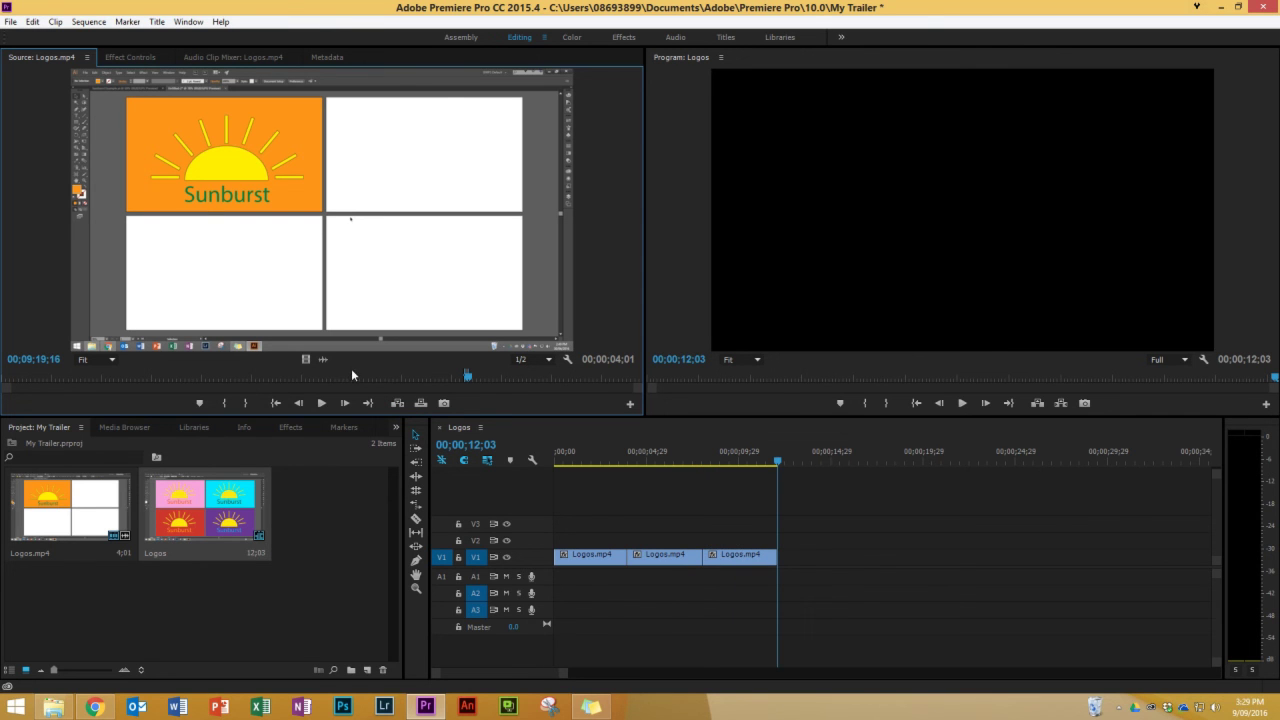
drag(468, 378, 541, 386)
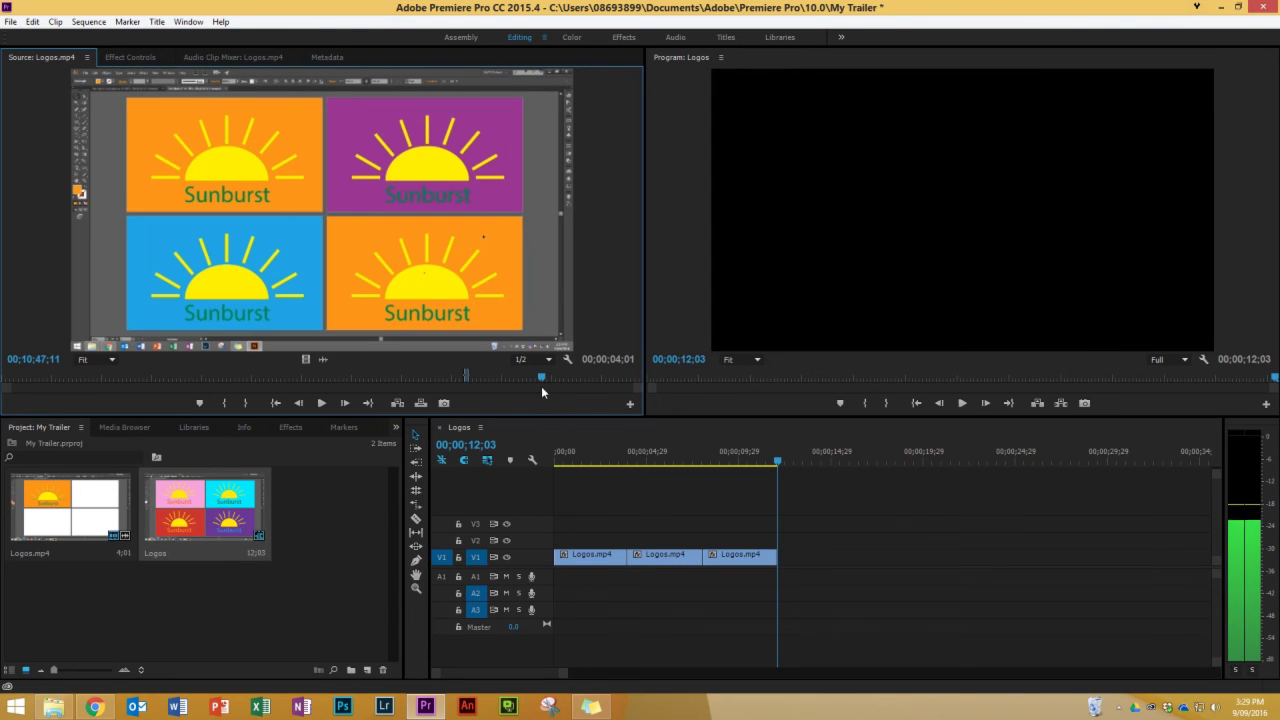
Step: Mark the four-colour Sunburst logos from In to 10;50;17 and insert it as the fourth clip
click(225, 404)
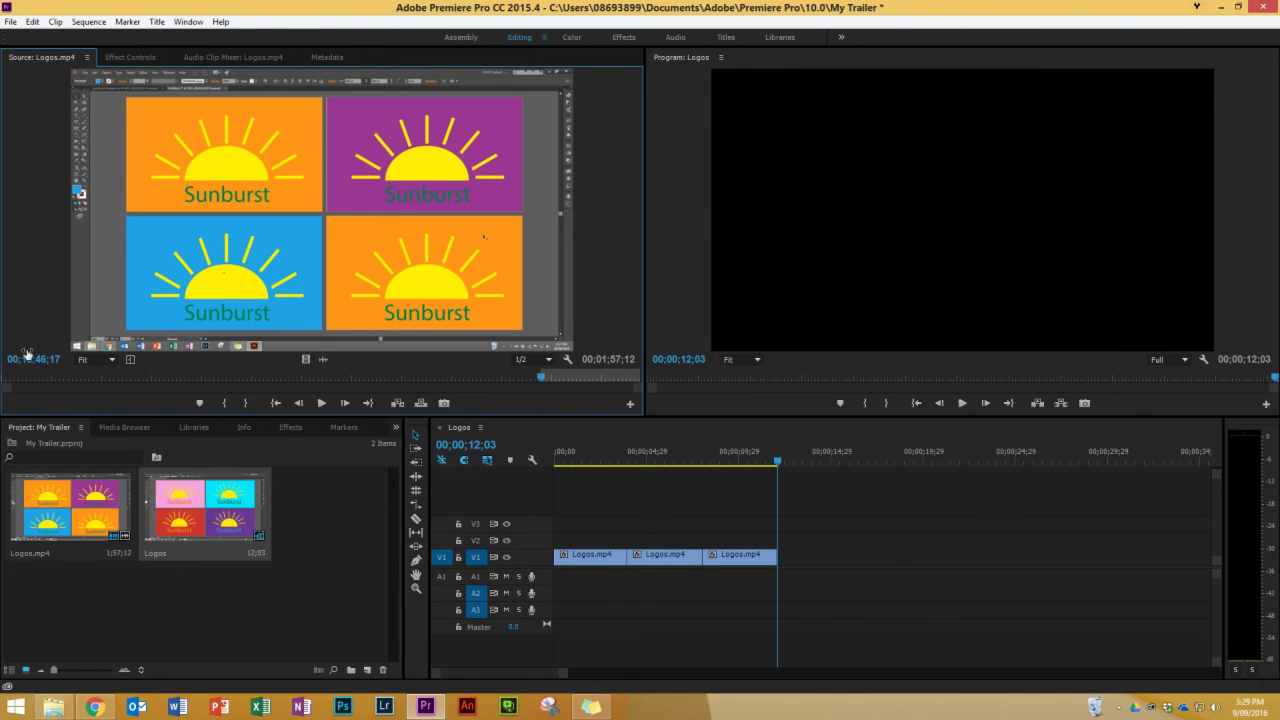
click(32, 359)
text(105017)
key(Return)
click(247, 404)
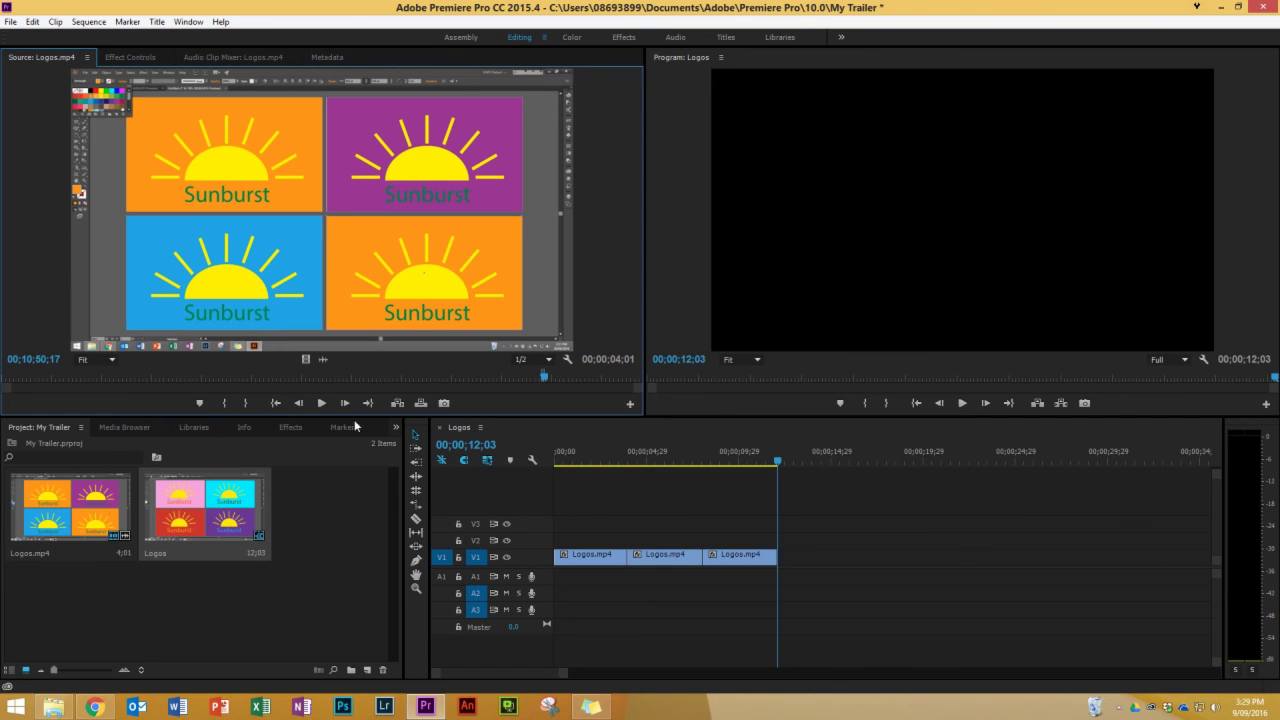
click(397, 404)
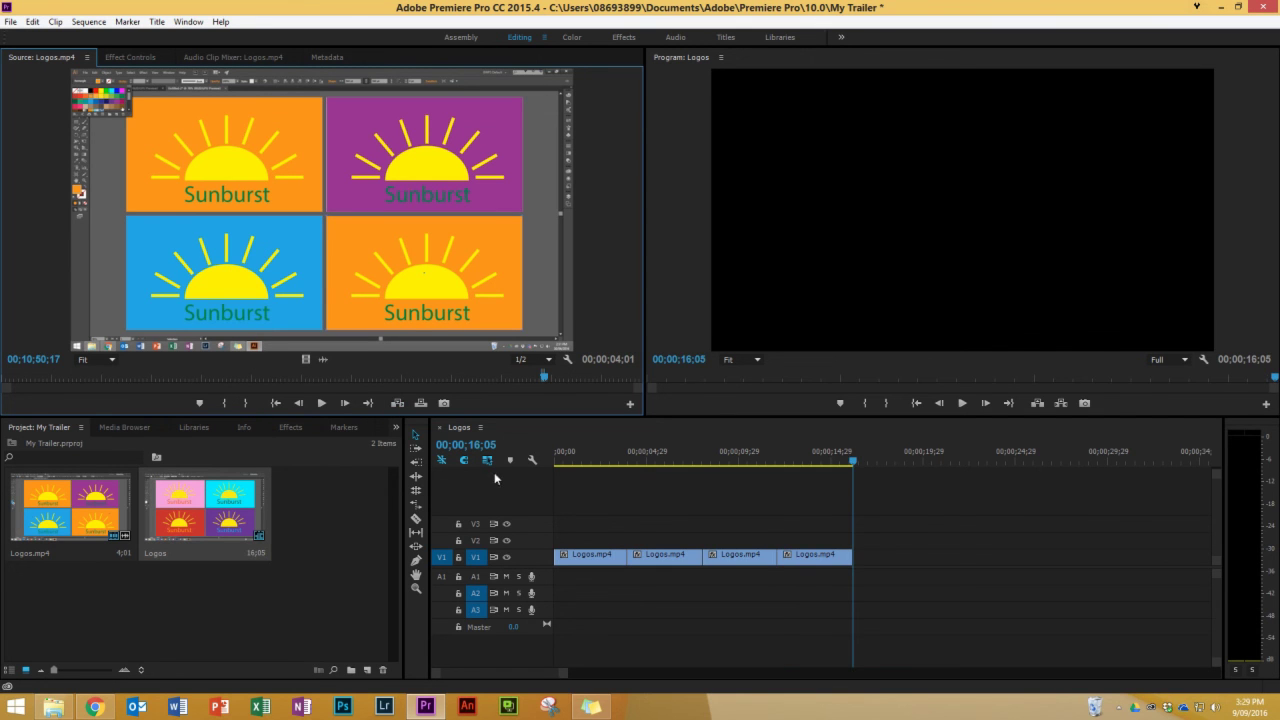
drag(545, 377, 608, 389)
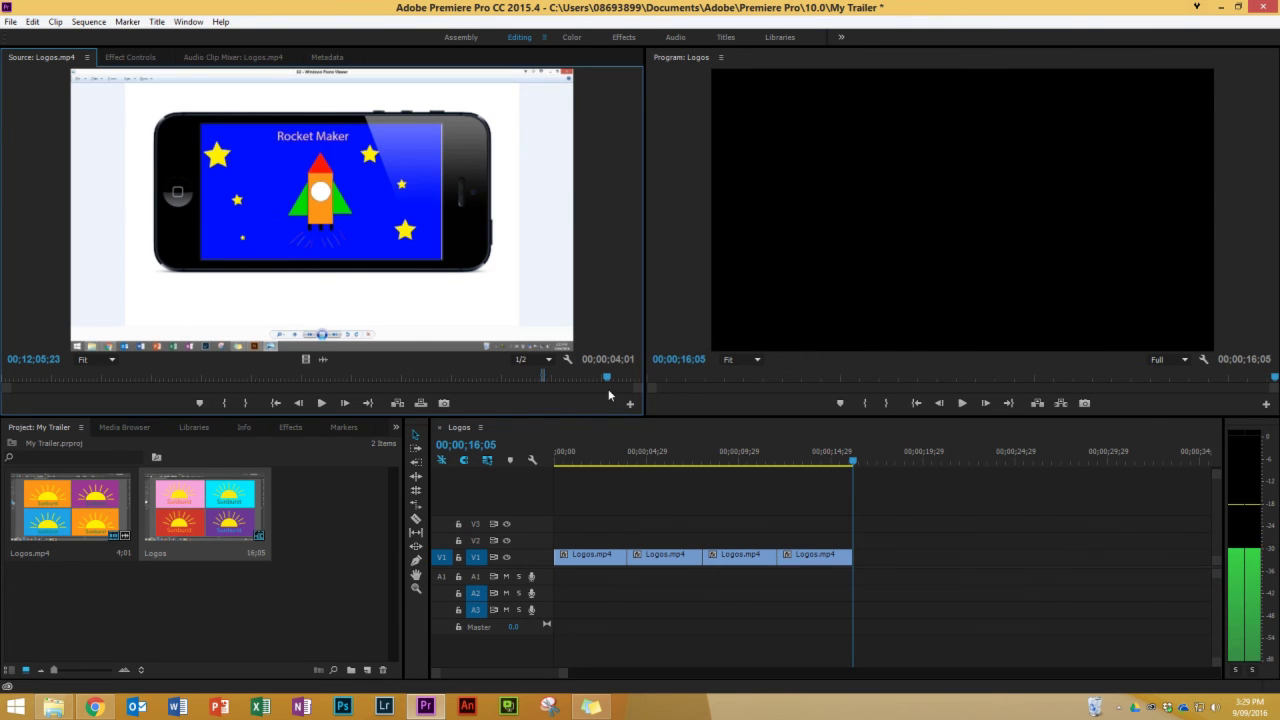
Step: Insert a four-second (+400) Rocket Maker clip at sequence end, then scrub back to review
click(225, 404)
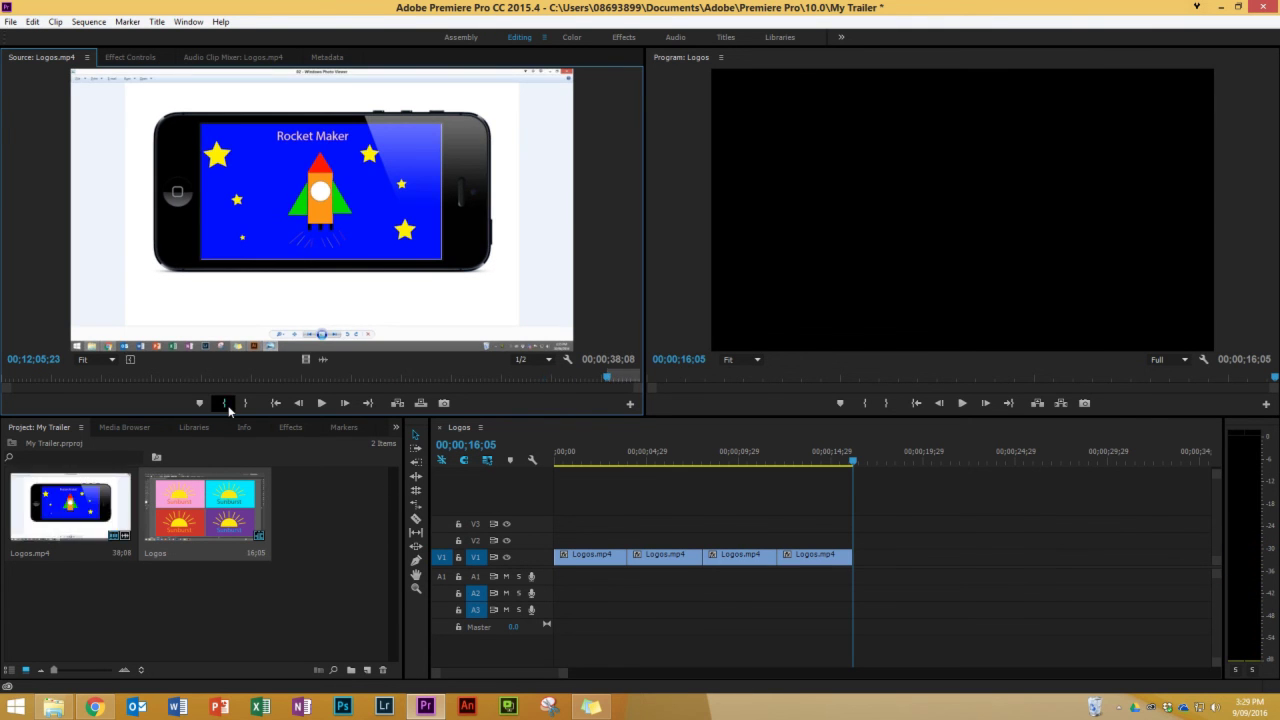
text(+400)
key(Return)
click(245, 404)
click(399, 404)
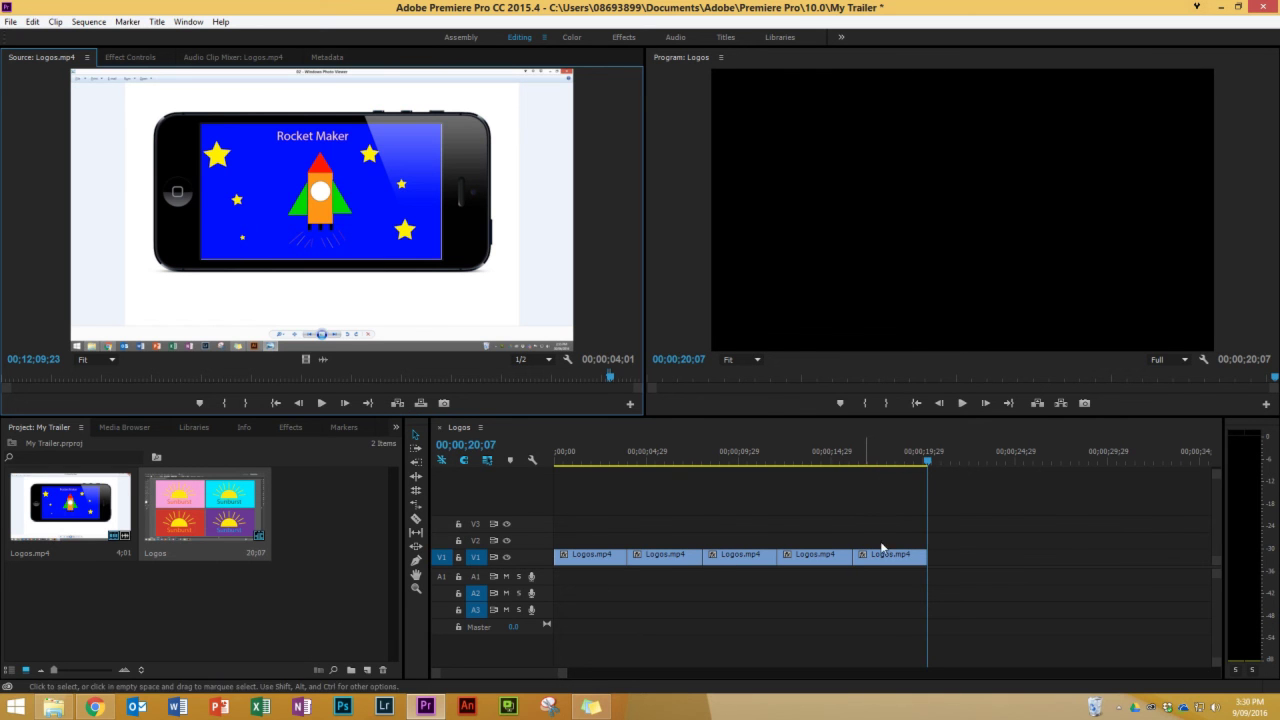
drag(928, 463, 529, 522)
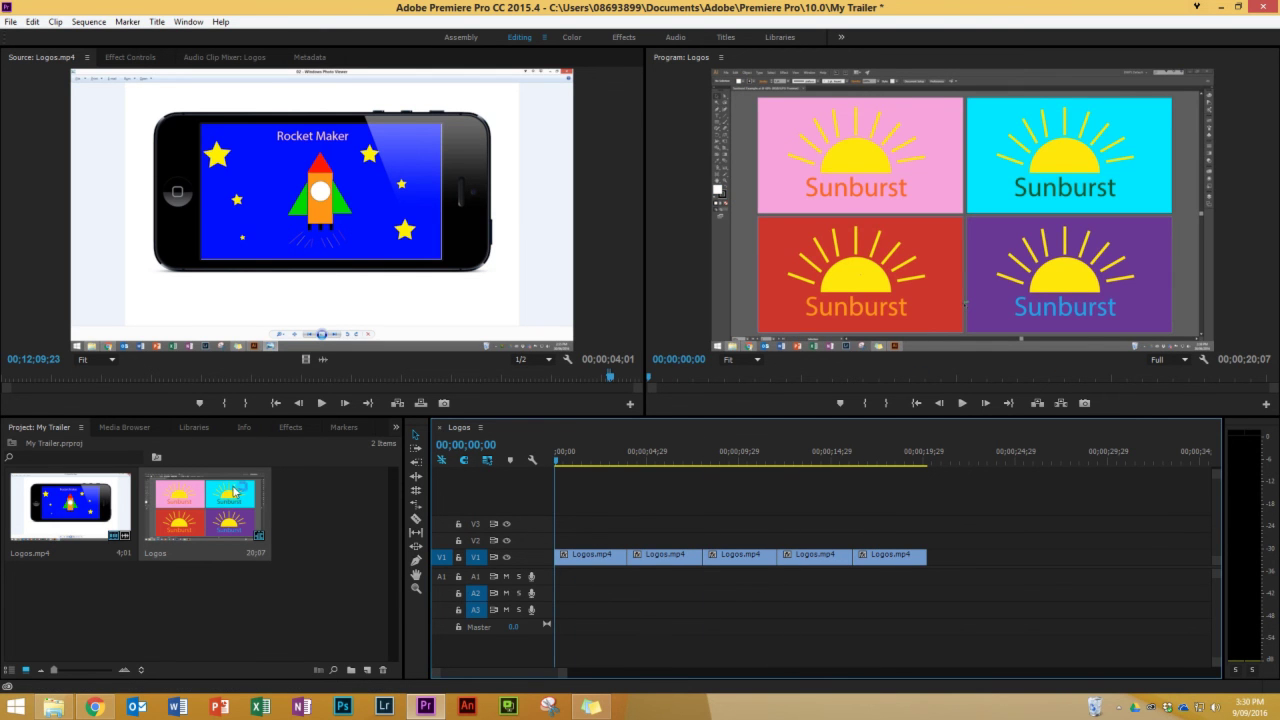
Step: Apply the Video Transitions > Wipe > Wipe transition to the first V1 cut and preview it
click(292, 428)
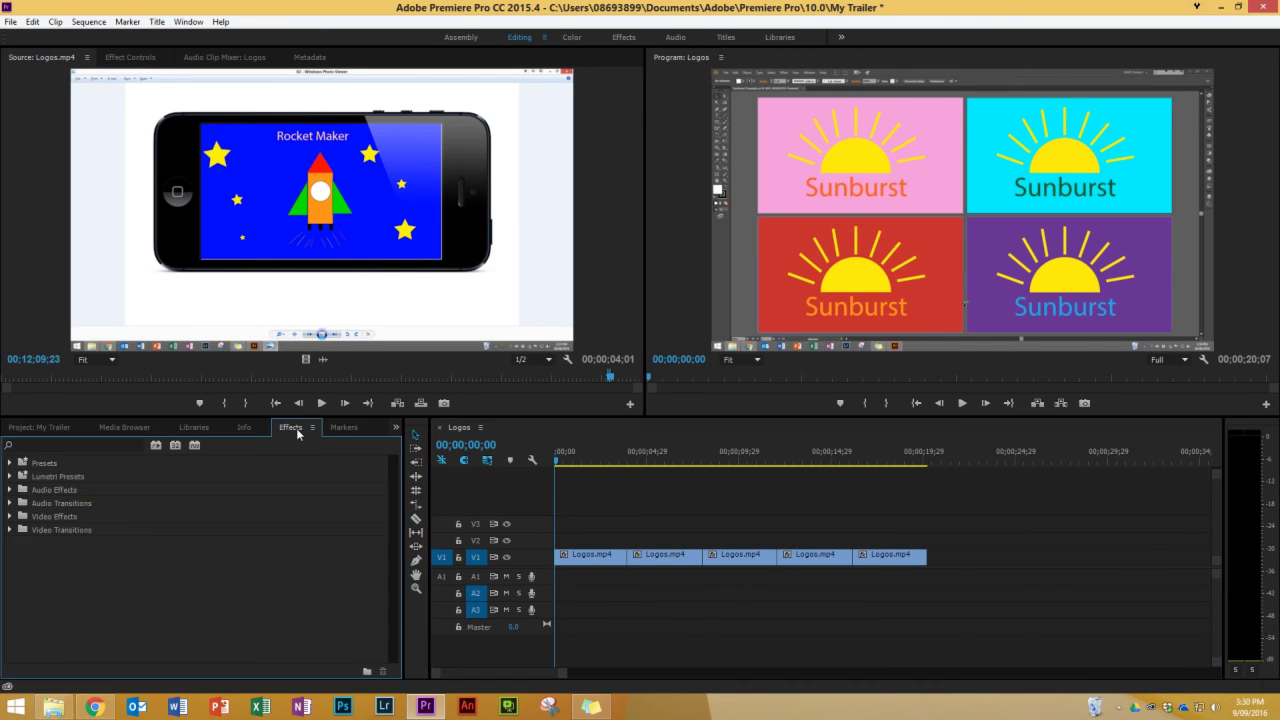
click(10, 530)
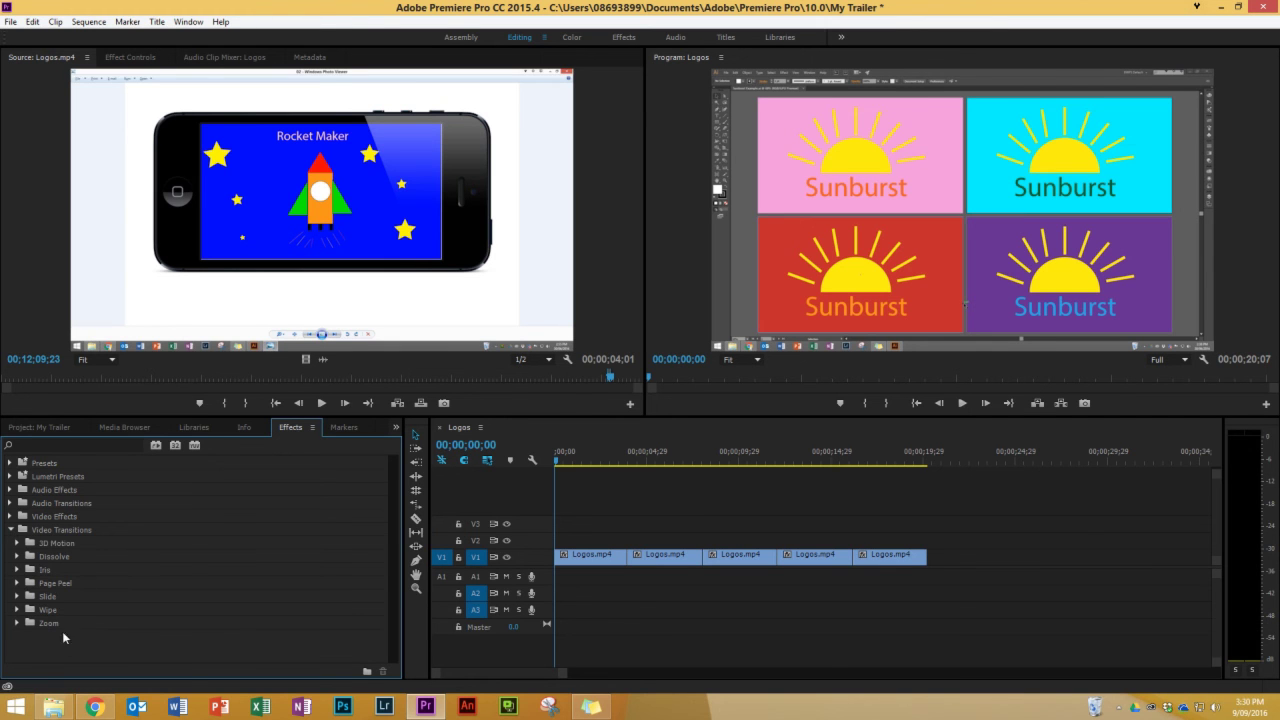
click(17, 610)
scroll(132, 586, down, 5)
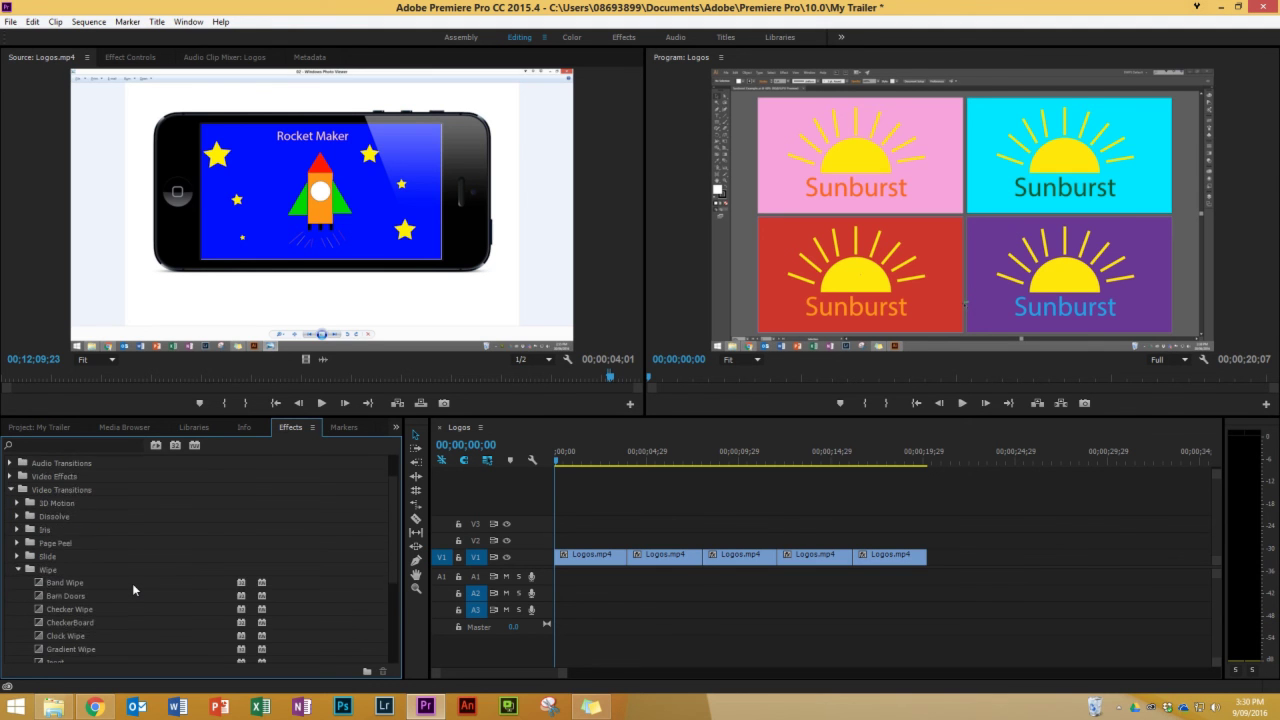
scroll(132, 583, down, 2)
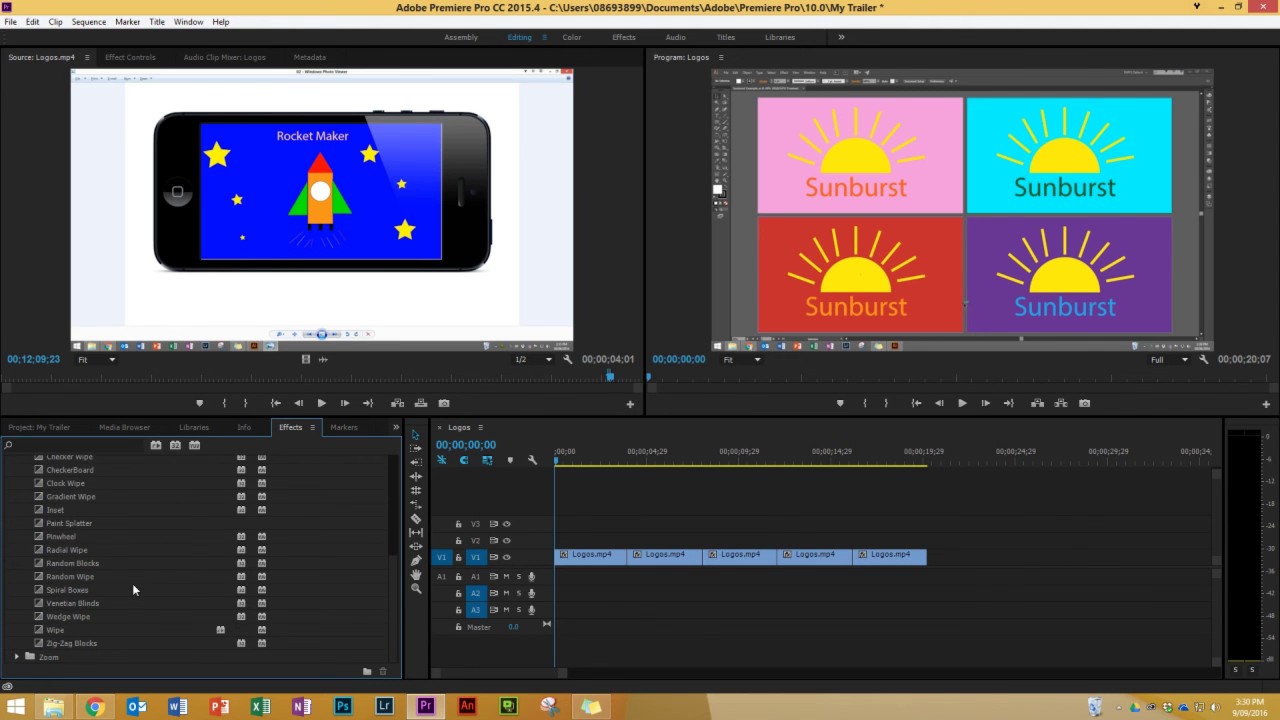
click(54, 631)
drag(50, 633, 630, 566)
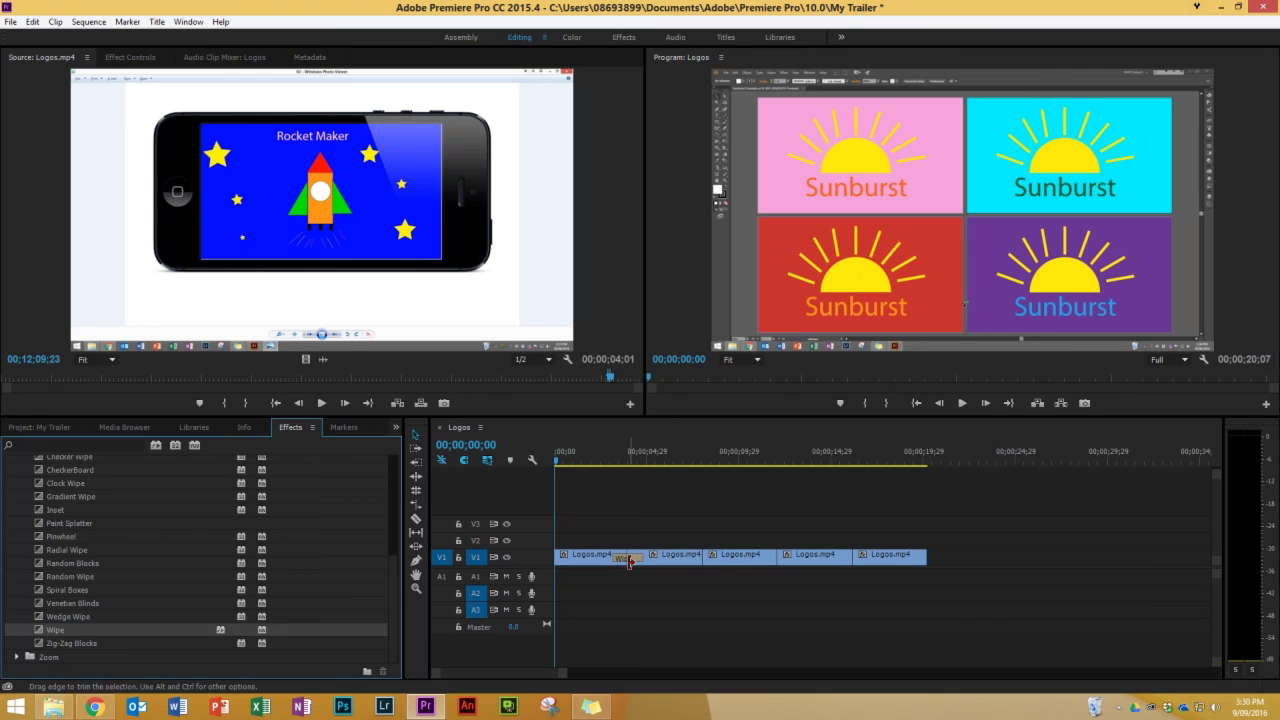
drag(556, 461, 609, 477)
scroll(228, 540, up, 5)
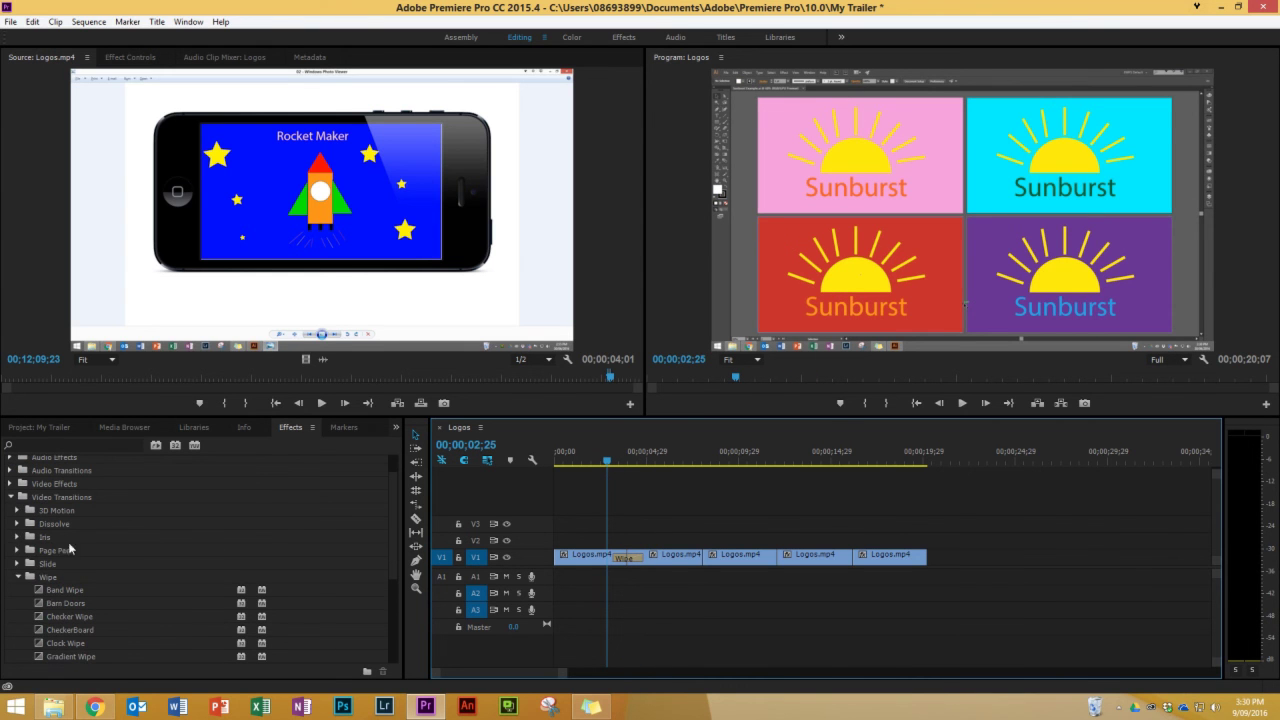
Step: Try an Iris Round transition on the second cut, preview it, then delete it
click(18, 538)
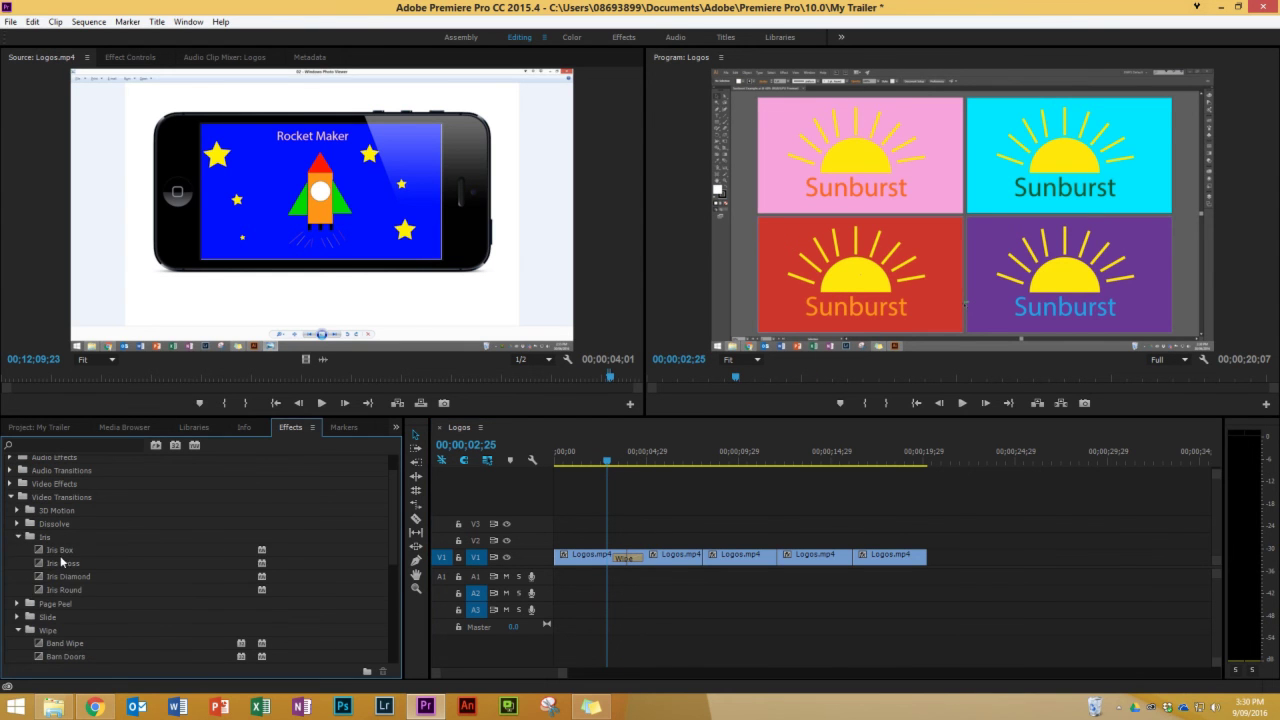
click(70, 592)
drag(60, 596, 705, 566)
drag(645, 462, 677, 483)
click(700, 558)
key(Delete)
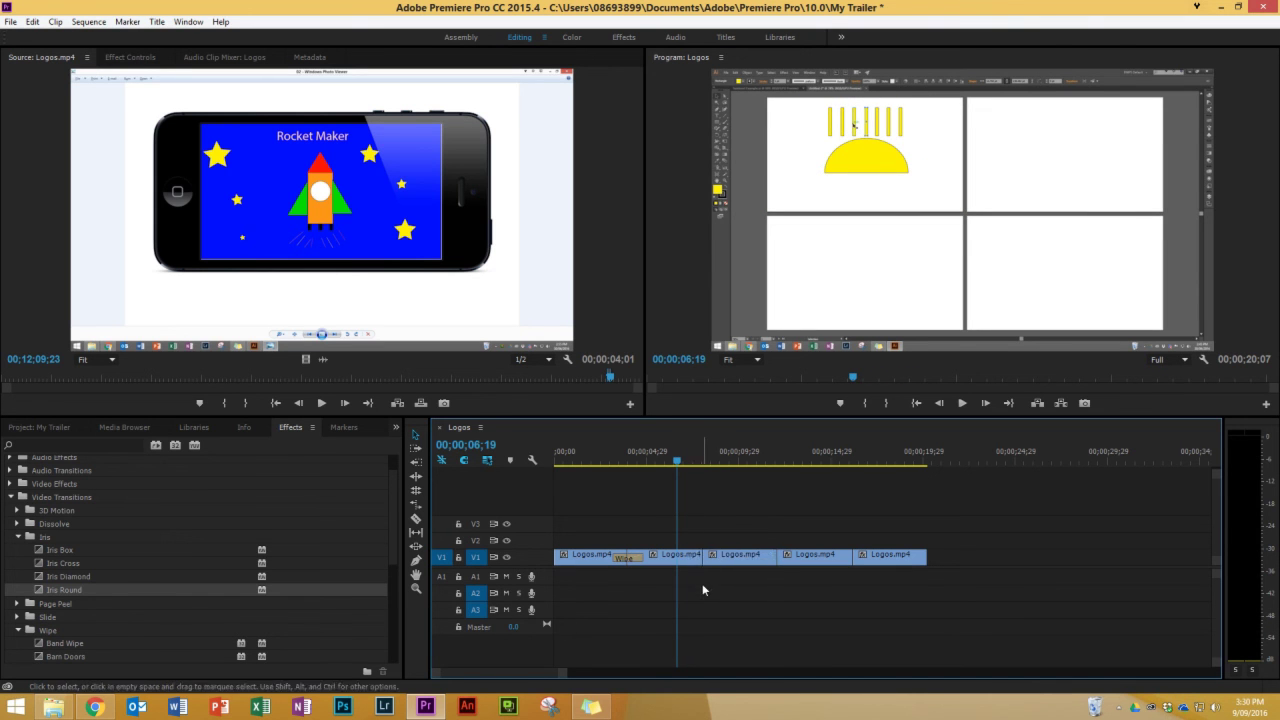
Step: Apply the 3D Motion Cube Spin transition between the second and third clips and preview it
click(17, 511)
click(62, 525)
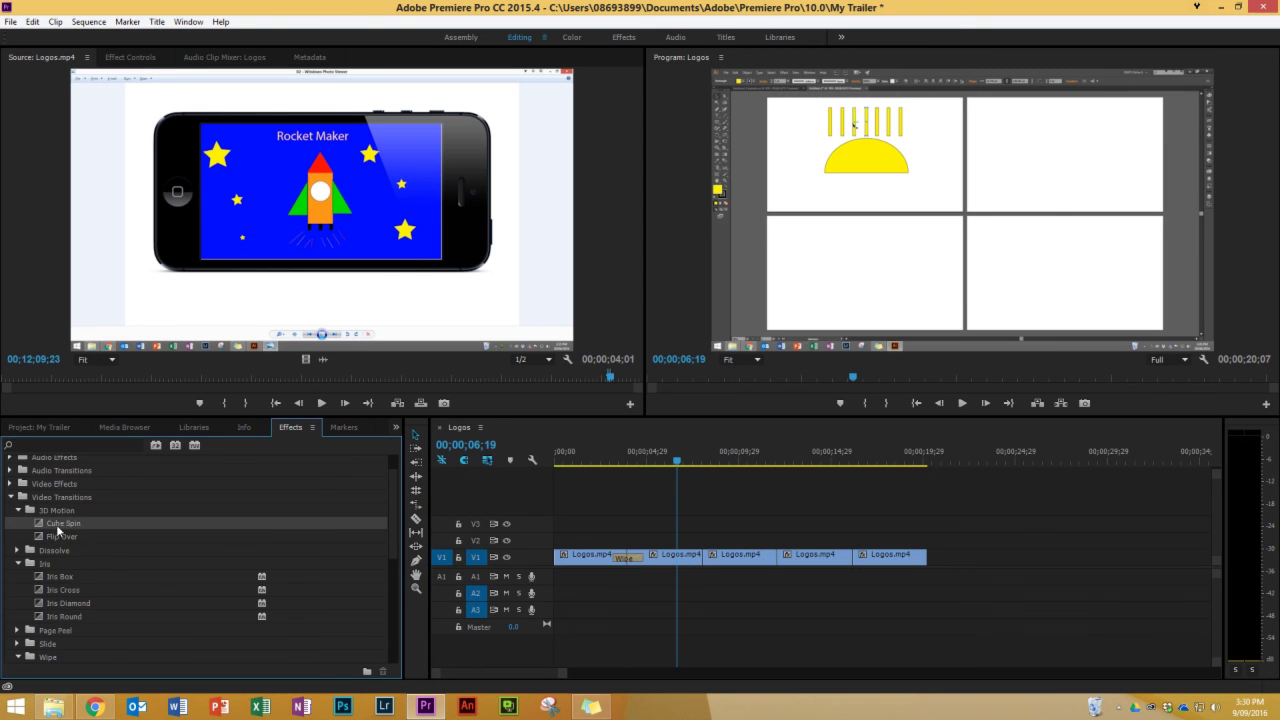
drag(58, 527, 703, 557)
drag(677, 463, 726, 468)
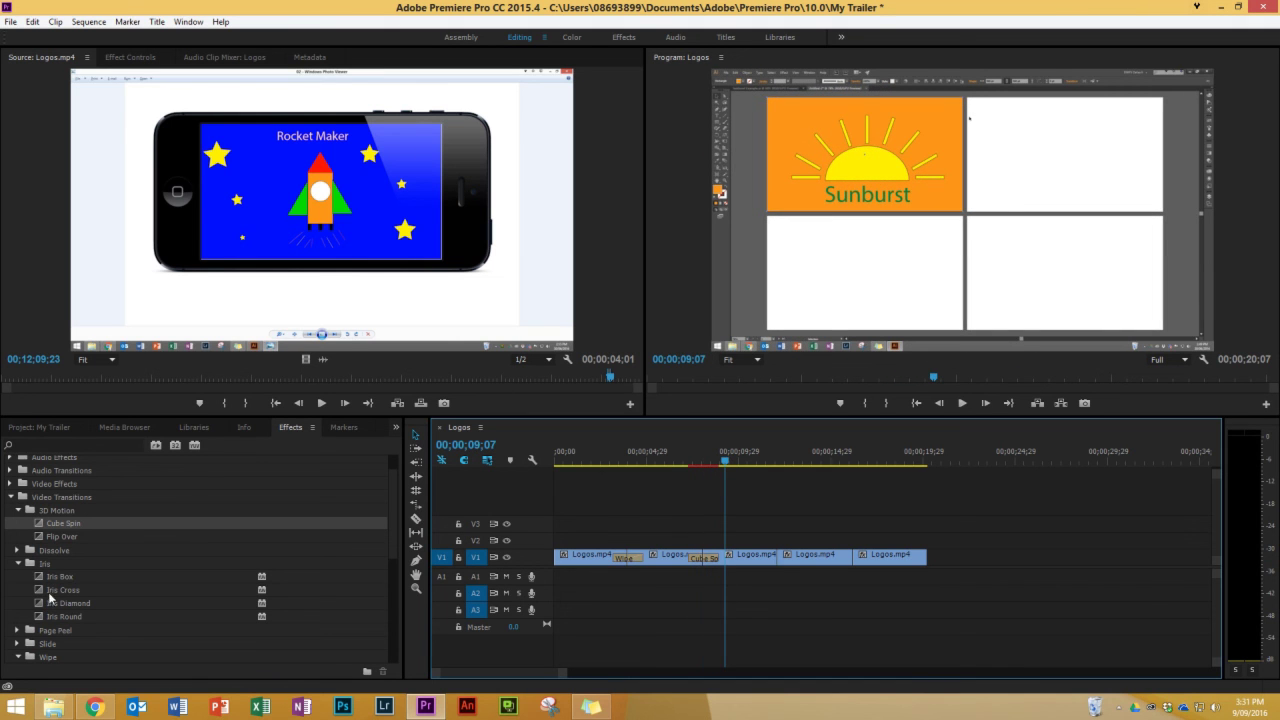
Step: Apply the Page Peel > Page Turn transition between the third and fourth clips and preview it
scroll(35, 603, down, 1)
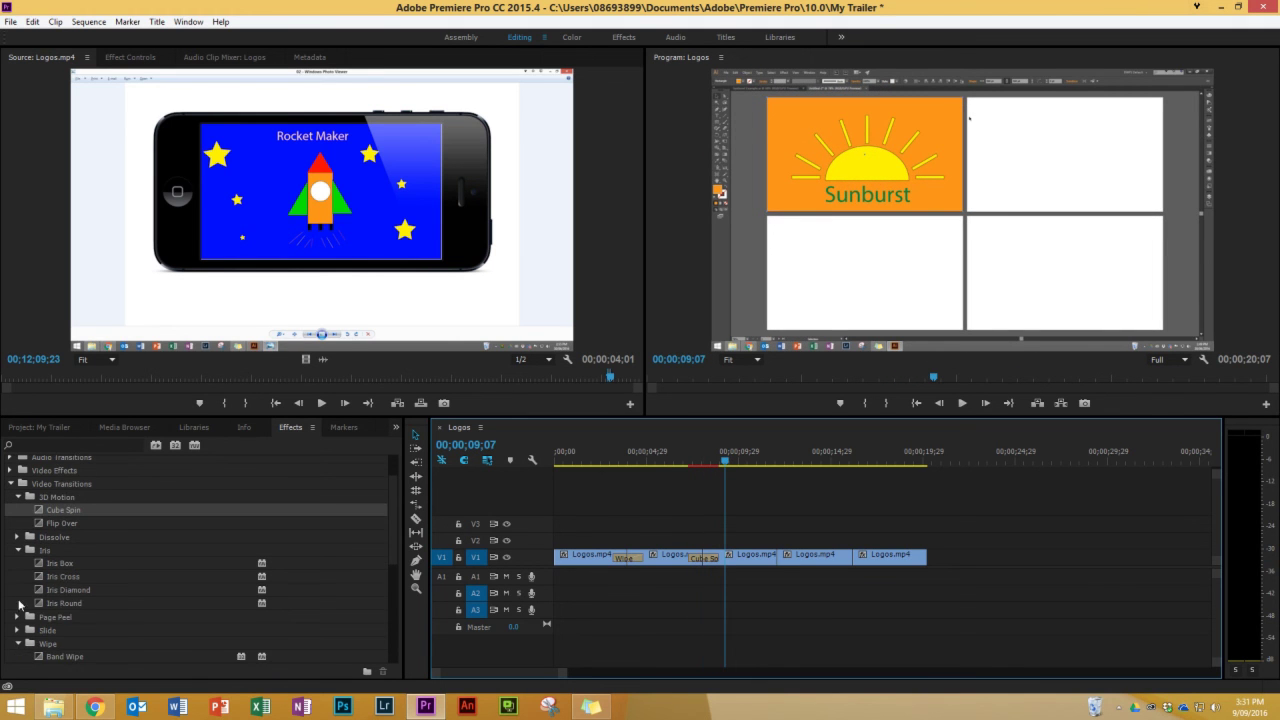
click(17, 618)
click(72, 644)
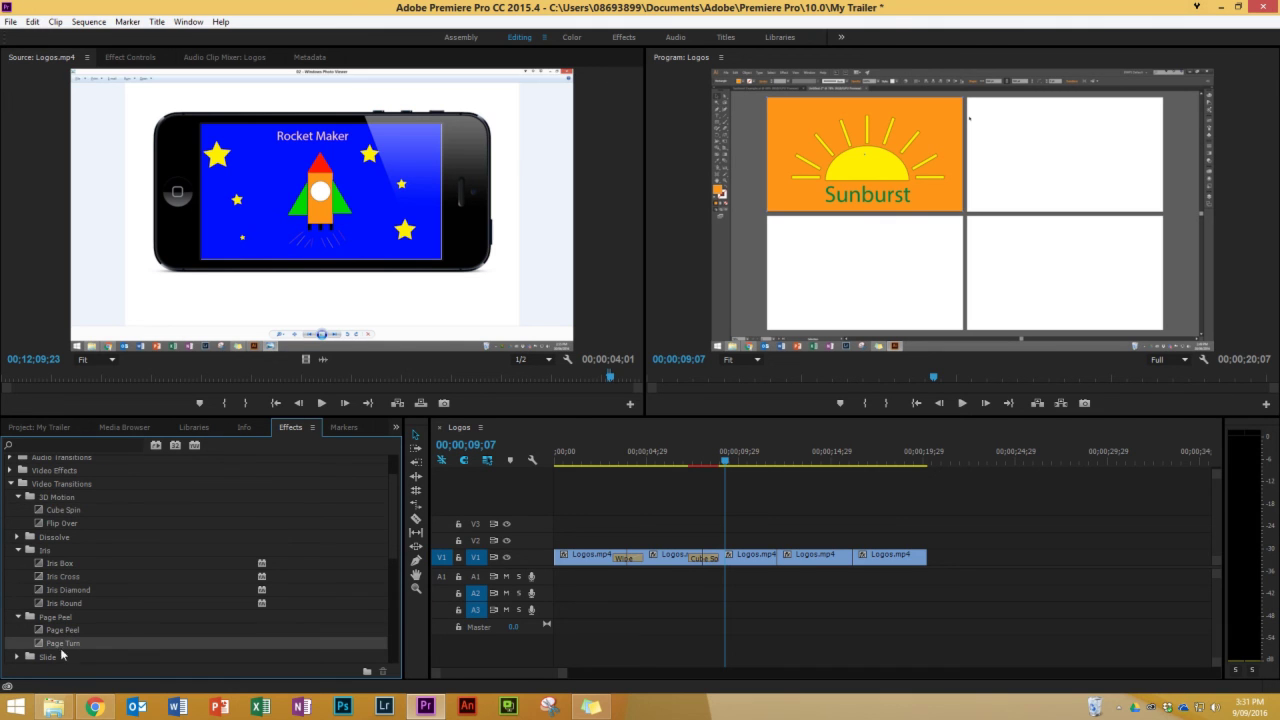
drag(55, 648, 778, 560)
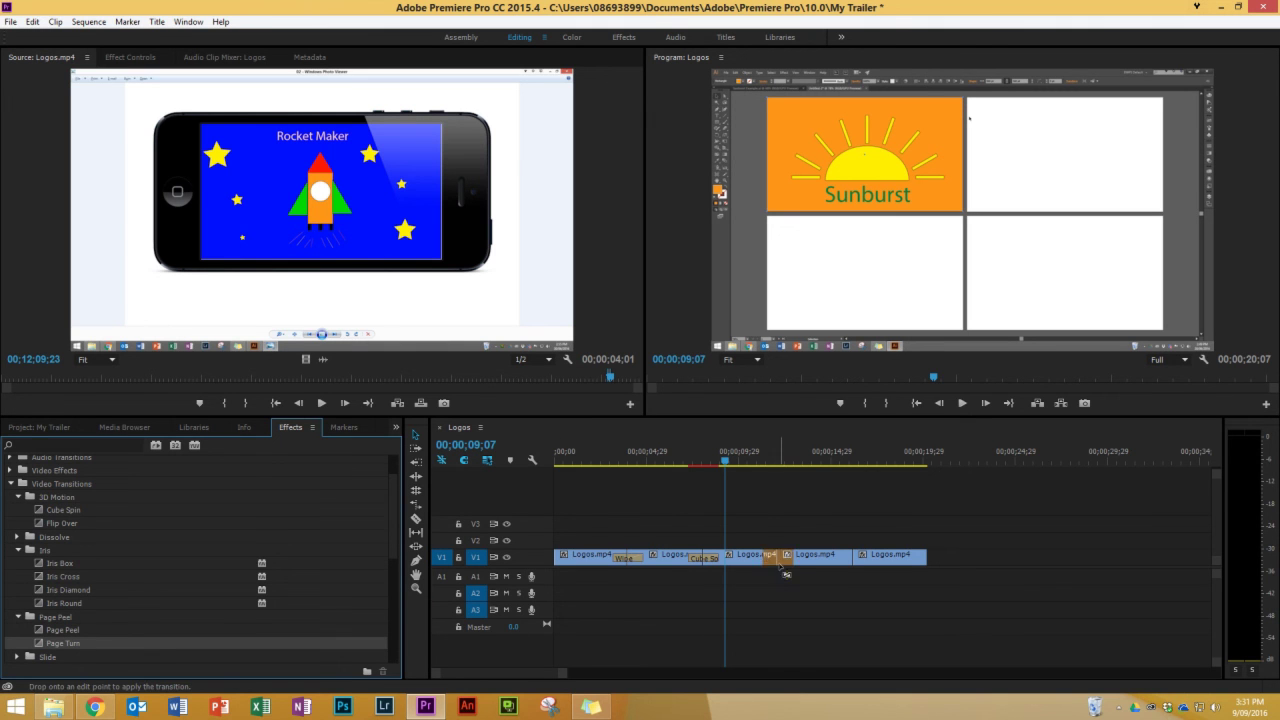
drag(727, 460, 791, 468)
drag(806, 478, 835, 490)
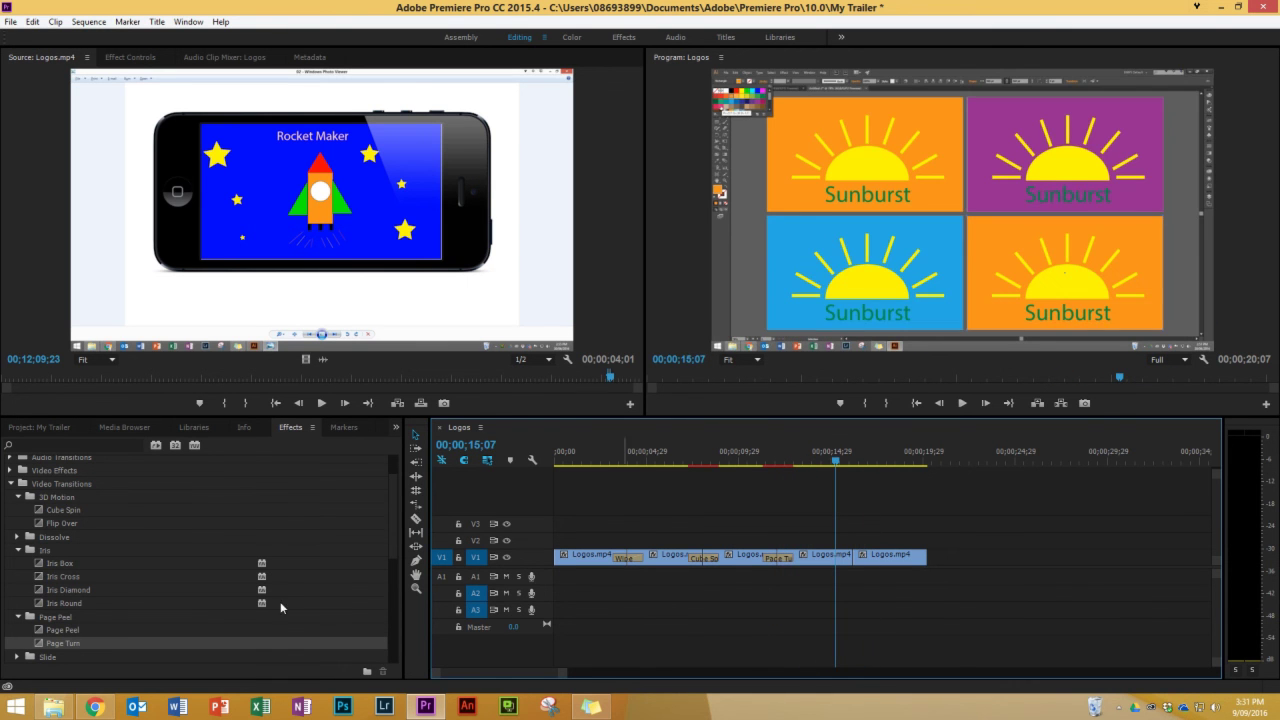
Step: Apply Iris Round between the fourth and fifth clips and preview it back to the start
click(75, 603)
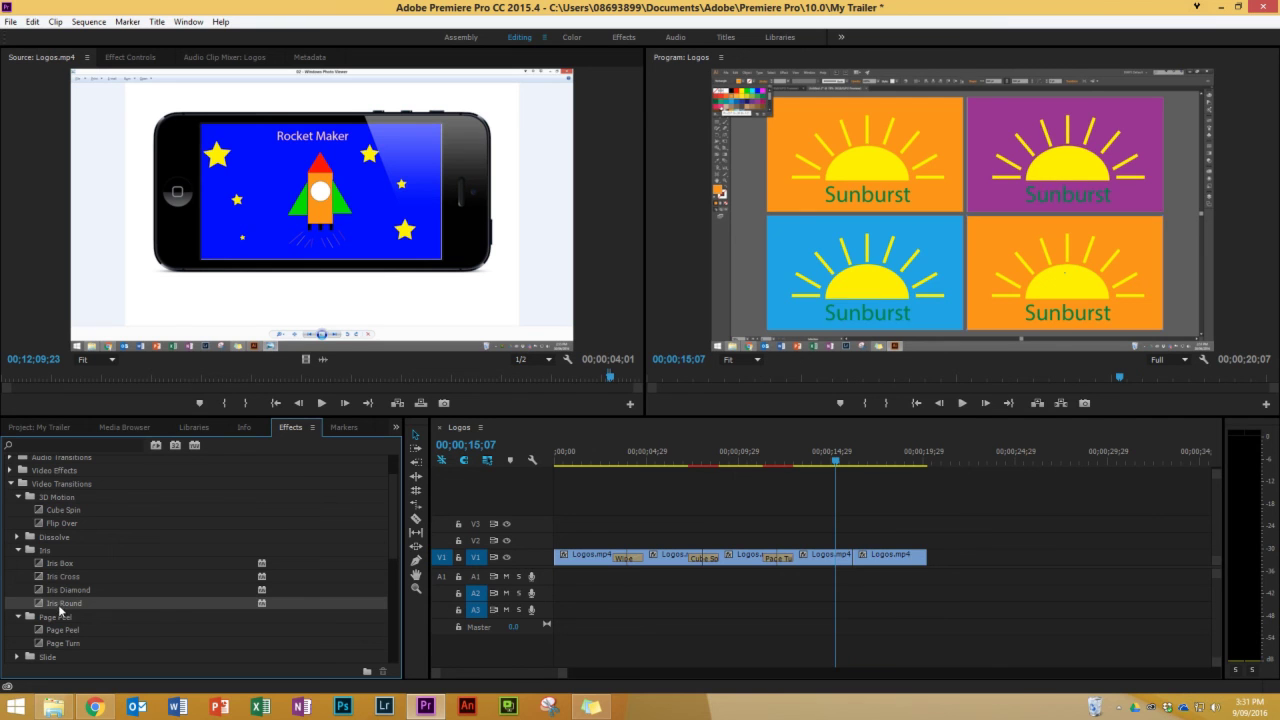
drag(63, 606, 851, 560)
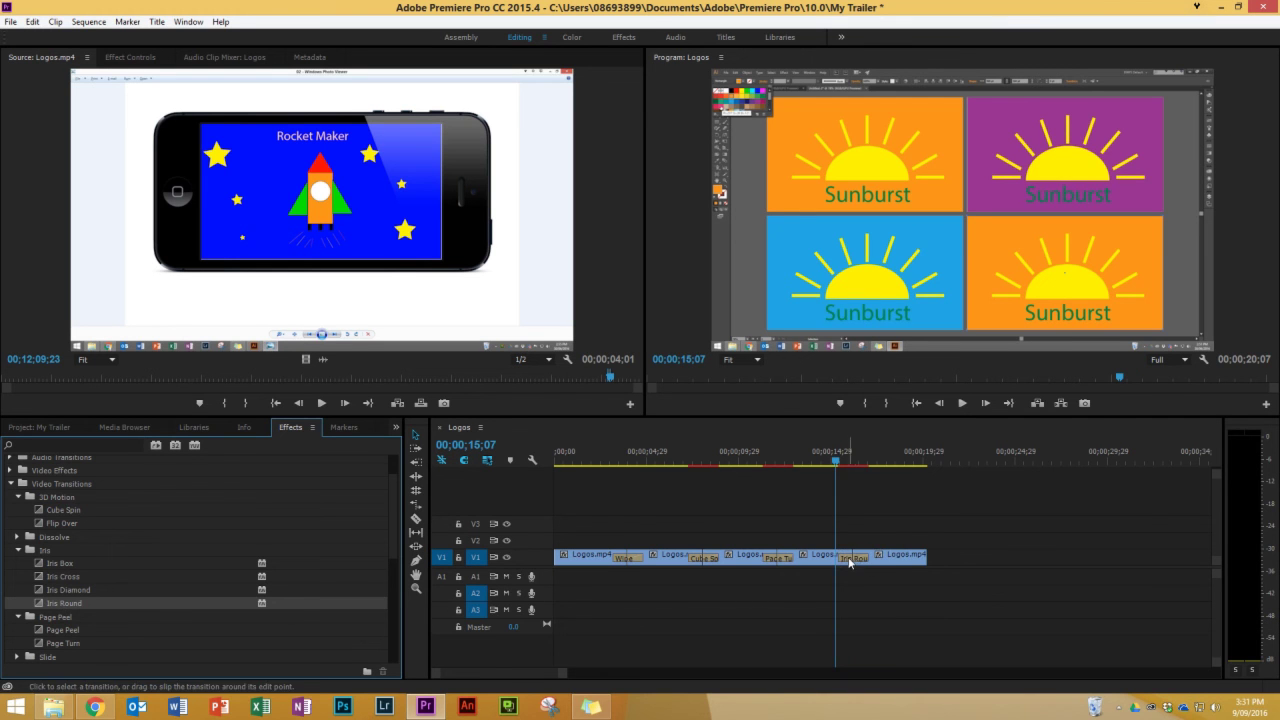
drag(840, 463, 548, 401)
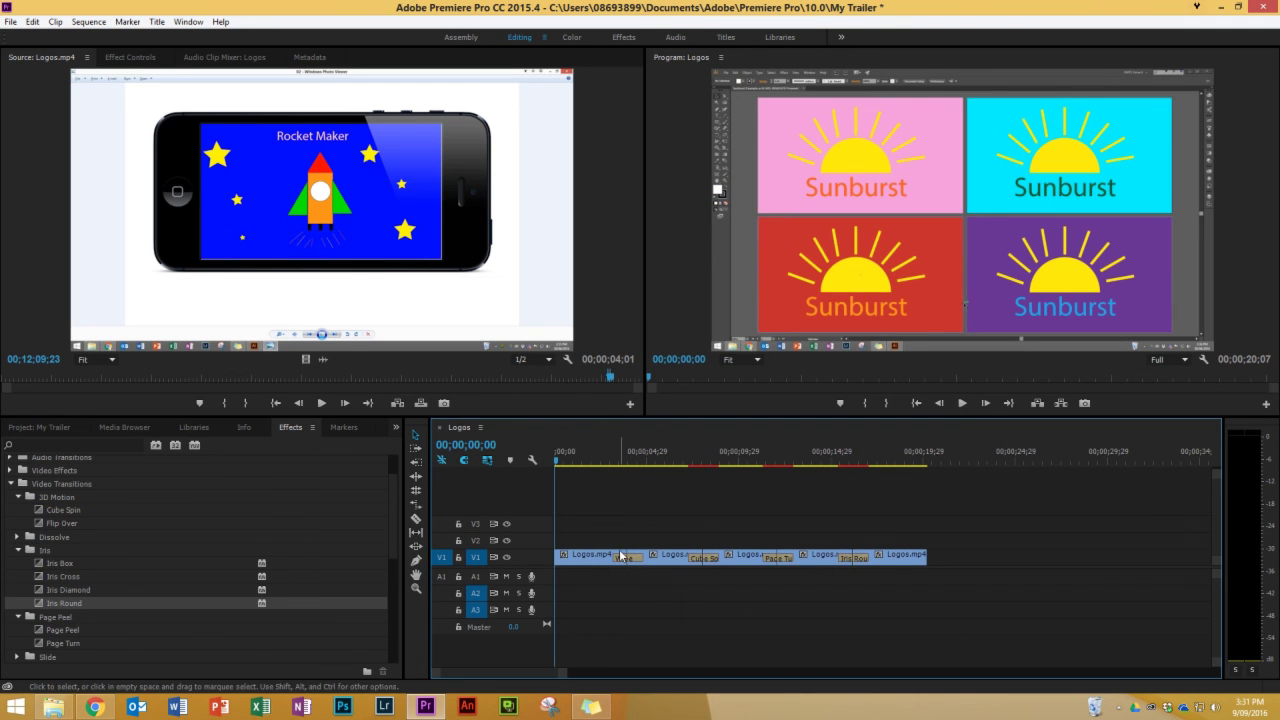